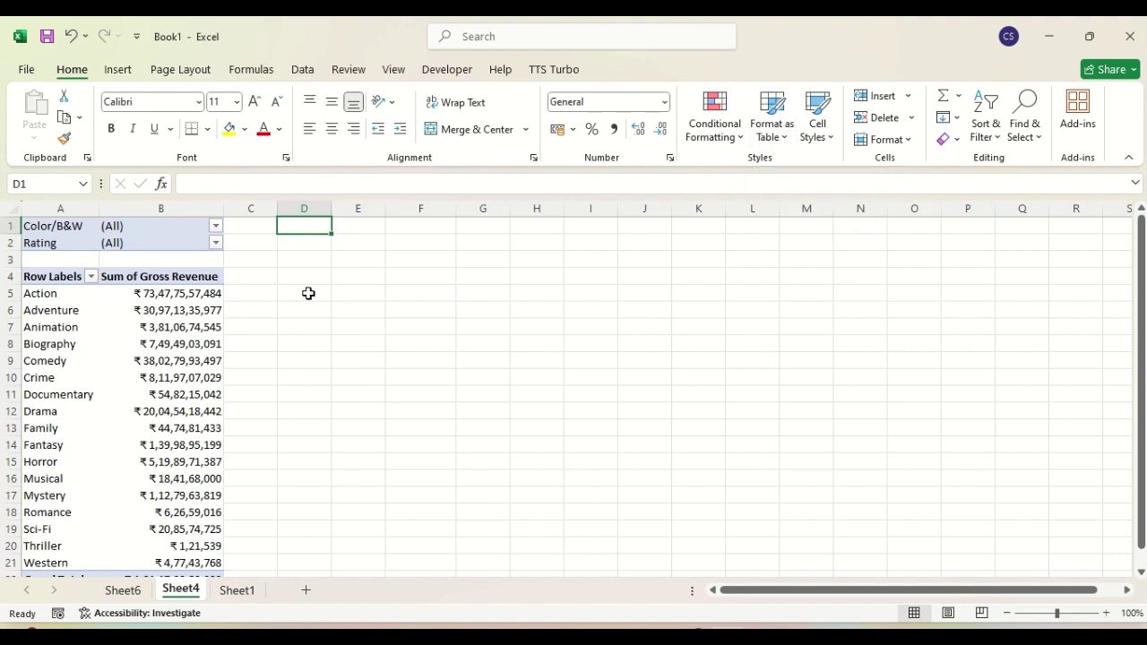
Apply White, Pivot Style Medium 1 to the genre revenue pivot table.
{"action": "left_click", "coordinate": [160, 296]}
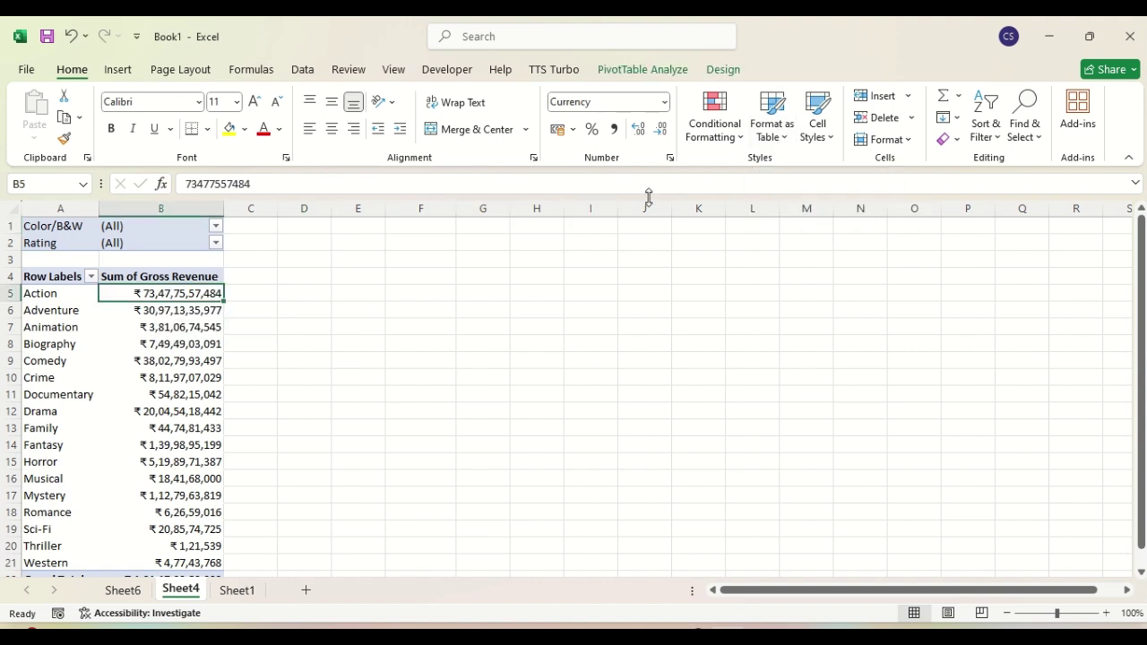
{"action": "left_click", "coordinate": [774, 133]}
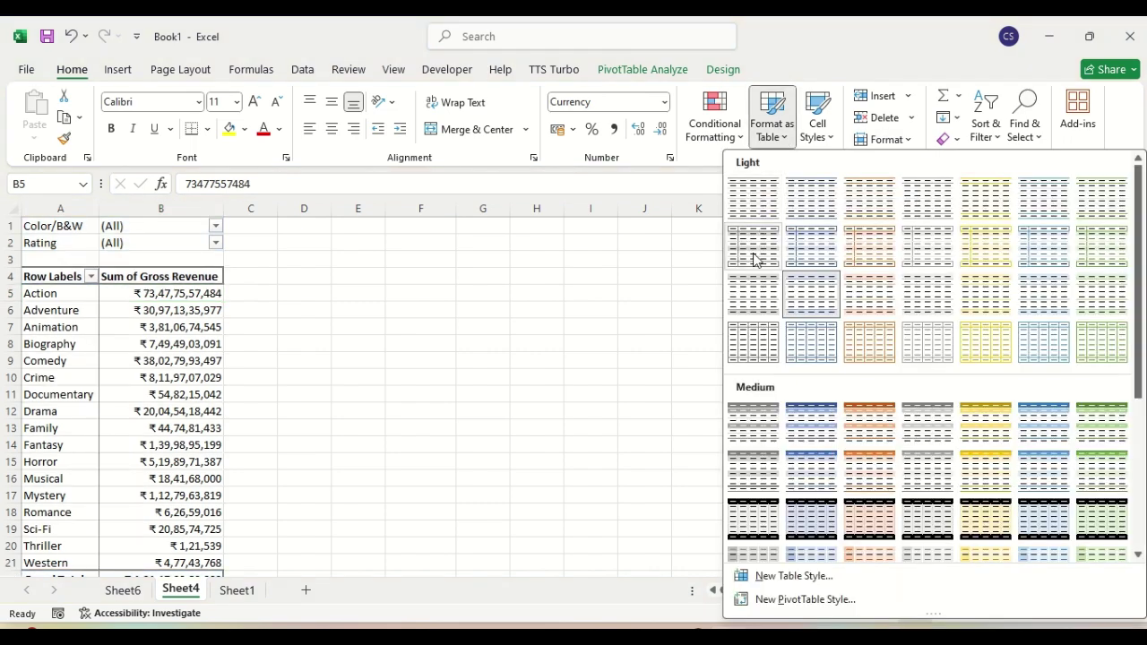
{"action": "left_click", "coordinate": [750, 414]}
{"action": "left_click", "coordinate": [199, 323]}
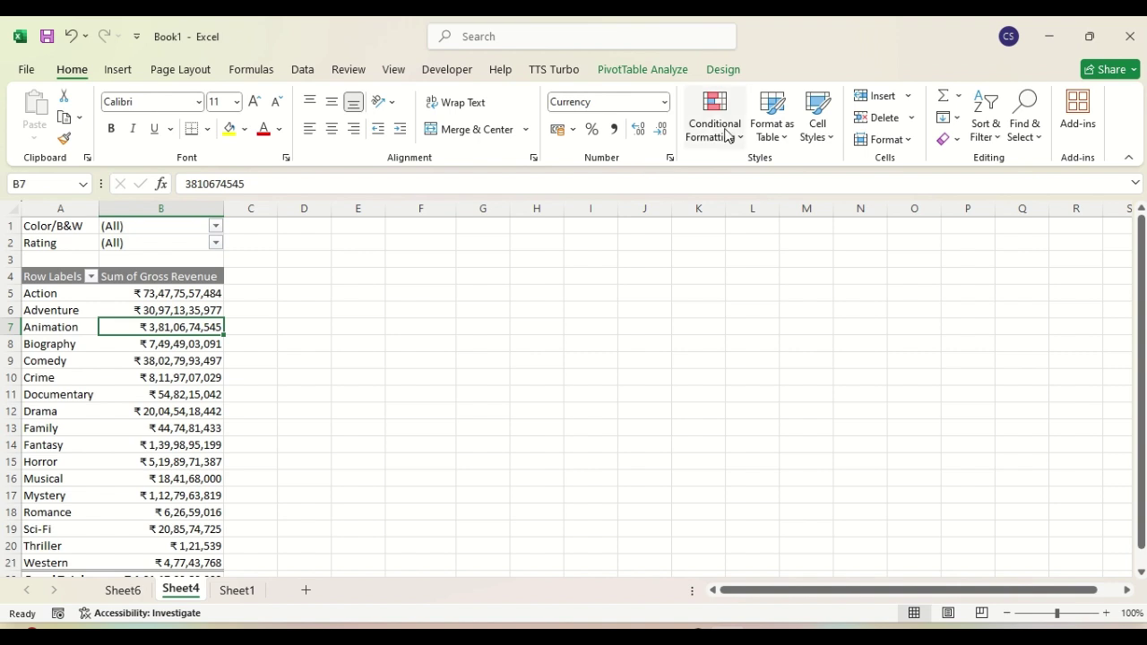
Browse the Conditional Formatting submenus, ending on the Highlight Cells Rules comparisons.
{"action": "left_click", "coordinate": [727, 135]}
{"action": "mouse_move", "coordinate": [737, 177]}
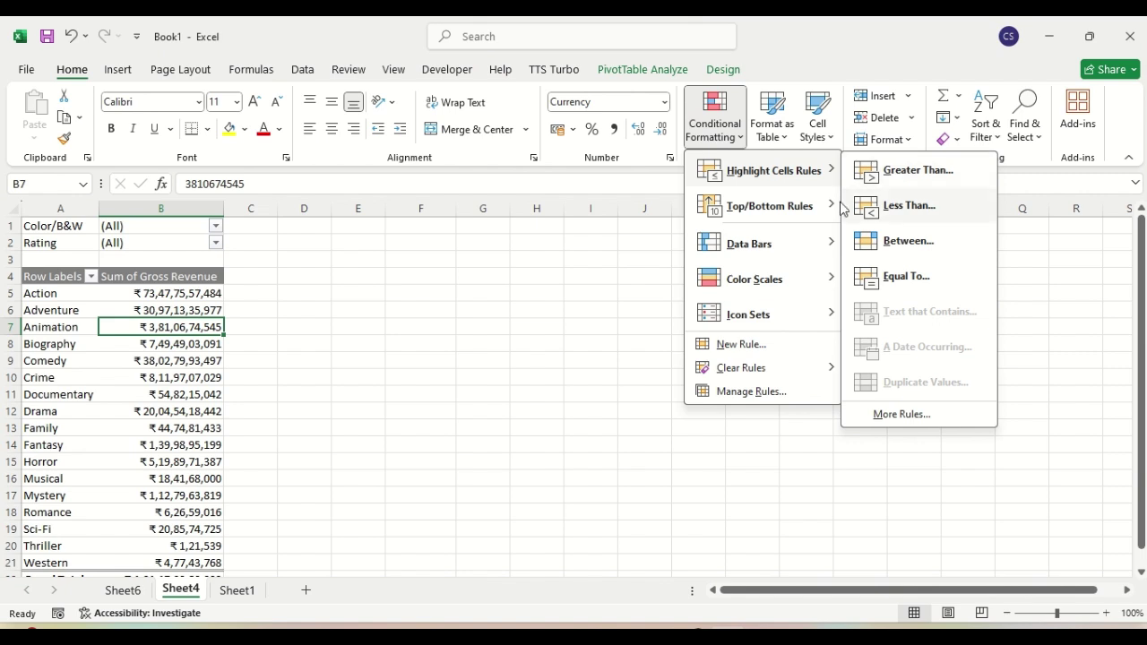
{"action": "mouse_move", "coordinate": [789, 214]}
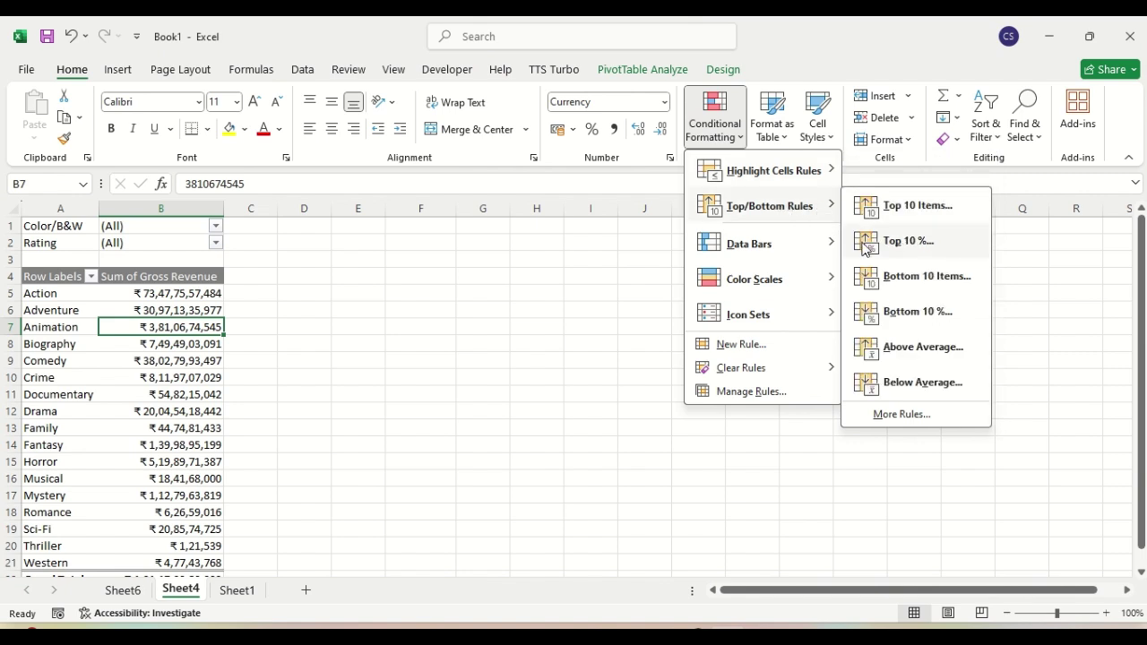
{"action": "mouse_move", "coordinate": [782, 258]}
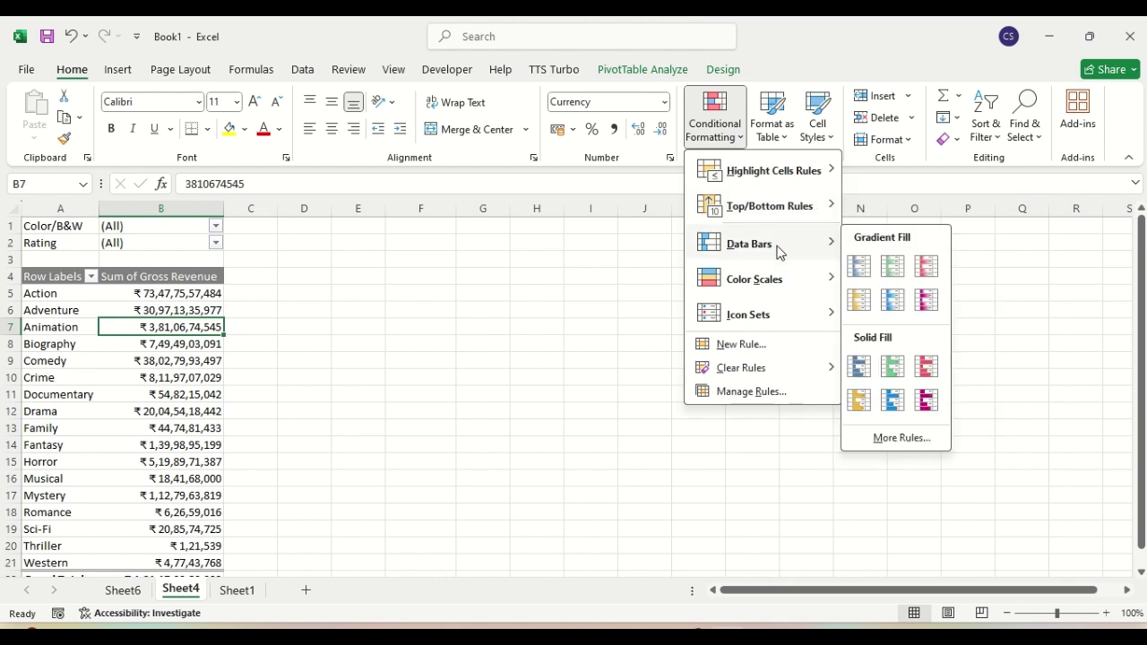
{"action": "mouse_move", "coordinate": [824, 281]}
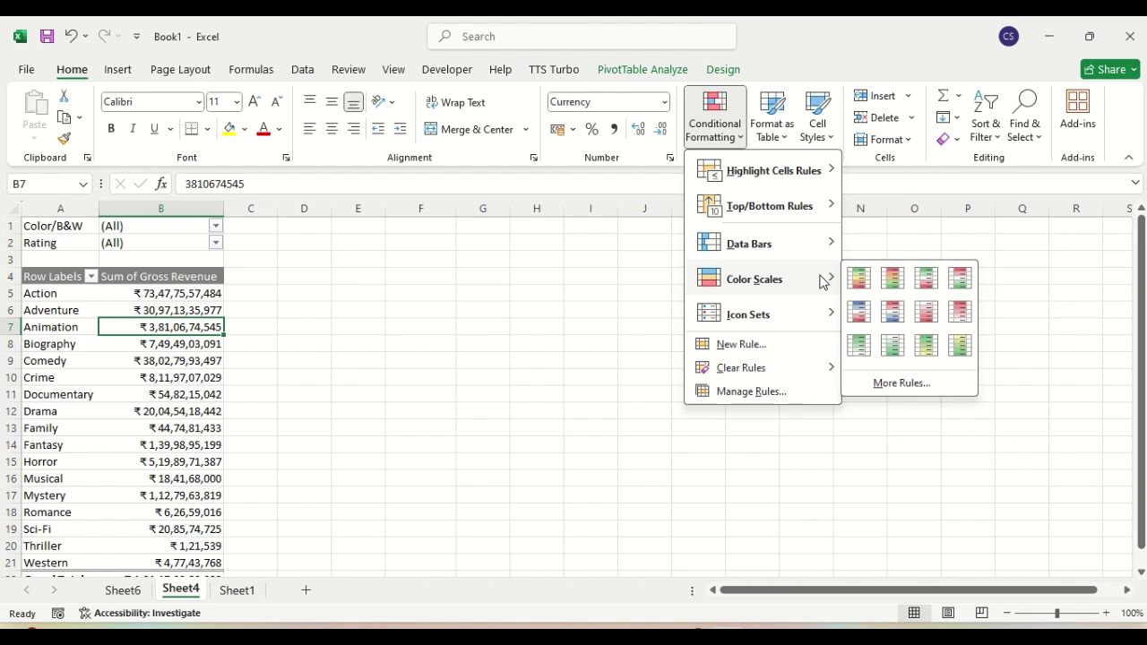
{"action": "mouse_move", "coordinate": [770, 326]}
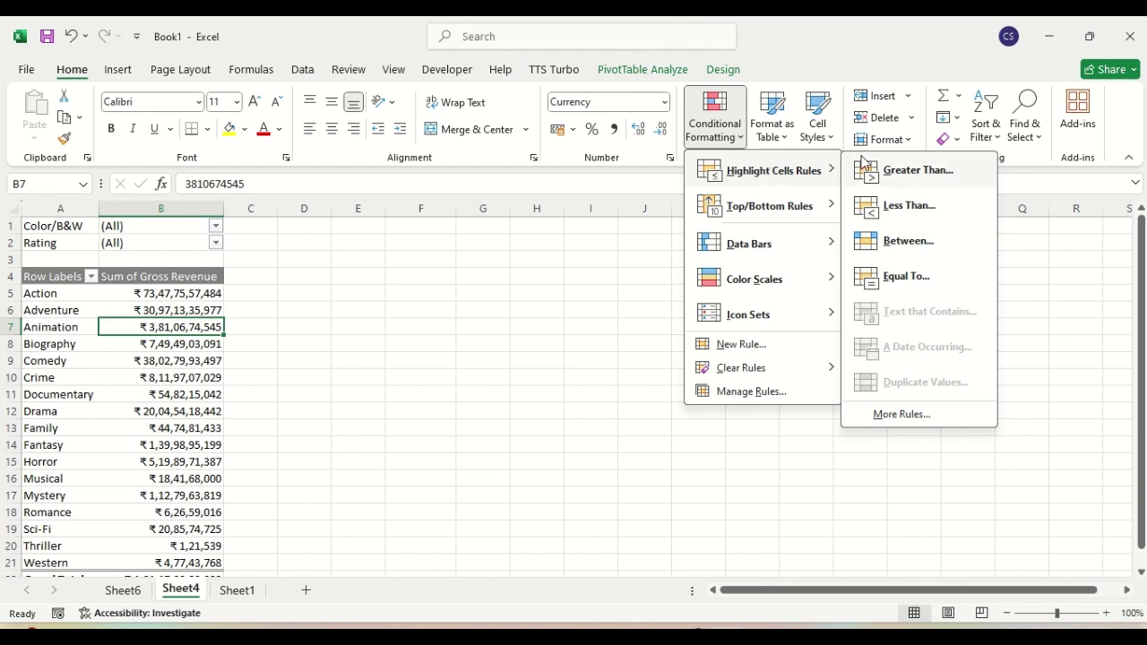
Add a Greater Than rule with Yellow Fill with Dark Yellow Text, applied to all Sum of Gross Revenue values.
{"action": "left_click", "coordinate": [889, 176]}
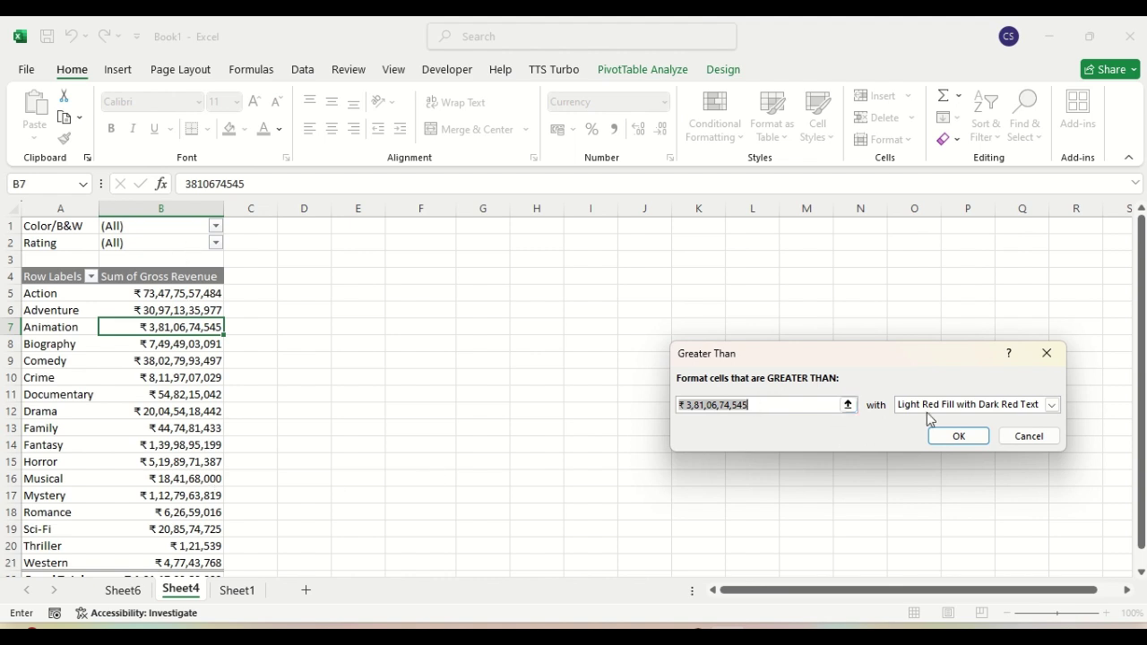
{"action": "left_click", "coordinate": [1029, 405]}
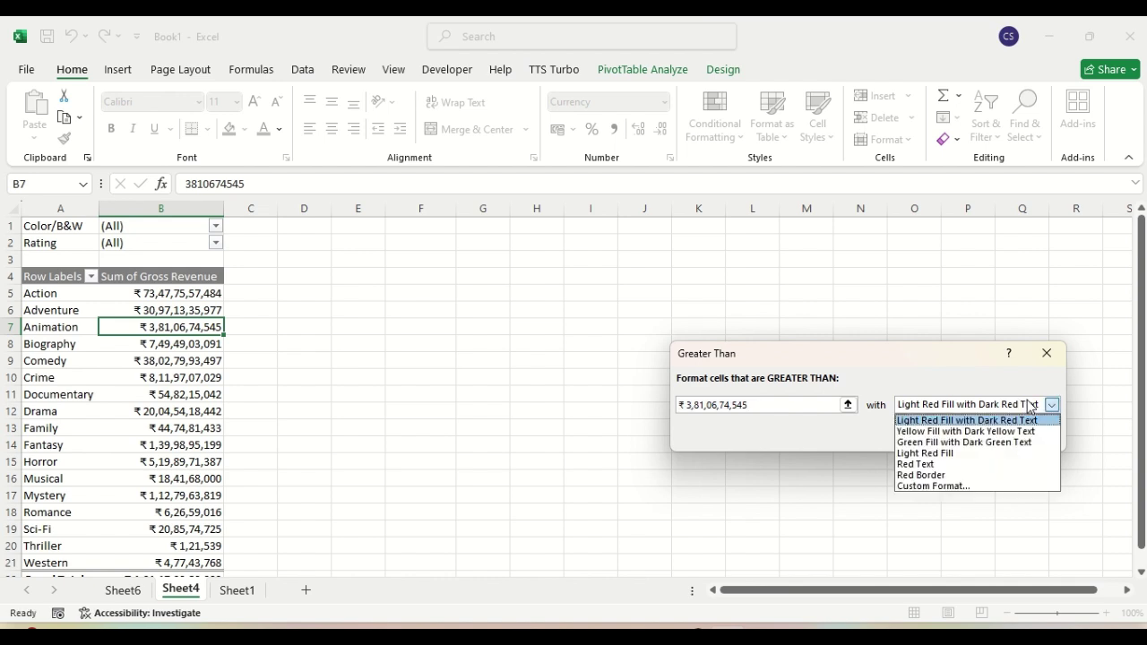
{"action": "left_click", "coordinate": [987, 433]}
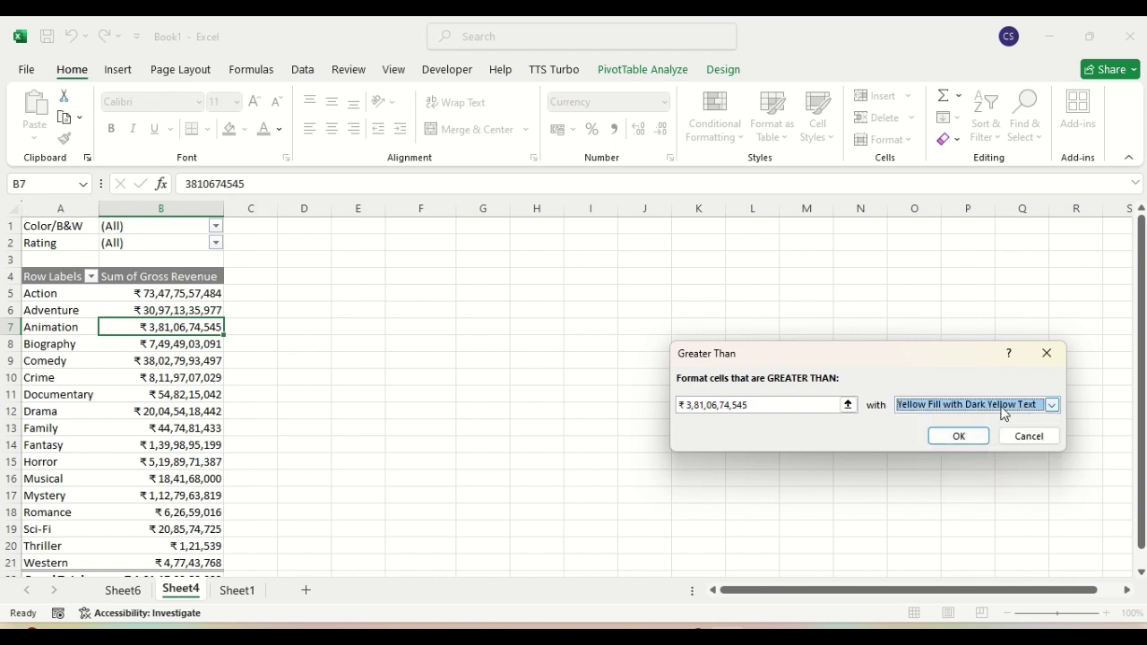
{"action": "left_click", "coordinate": [1003, 409]}
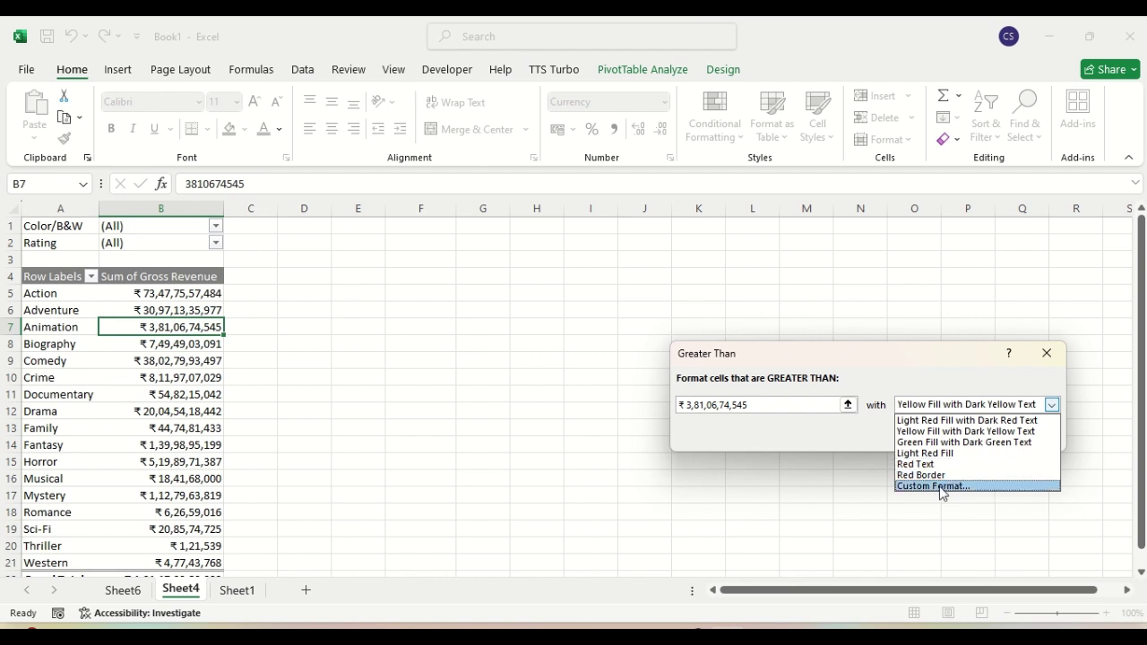
{"action": "left_click", "coordinate": [978, 433]}
{"action": "left_click", "coordinate": [961, 437]}
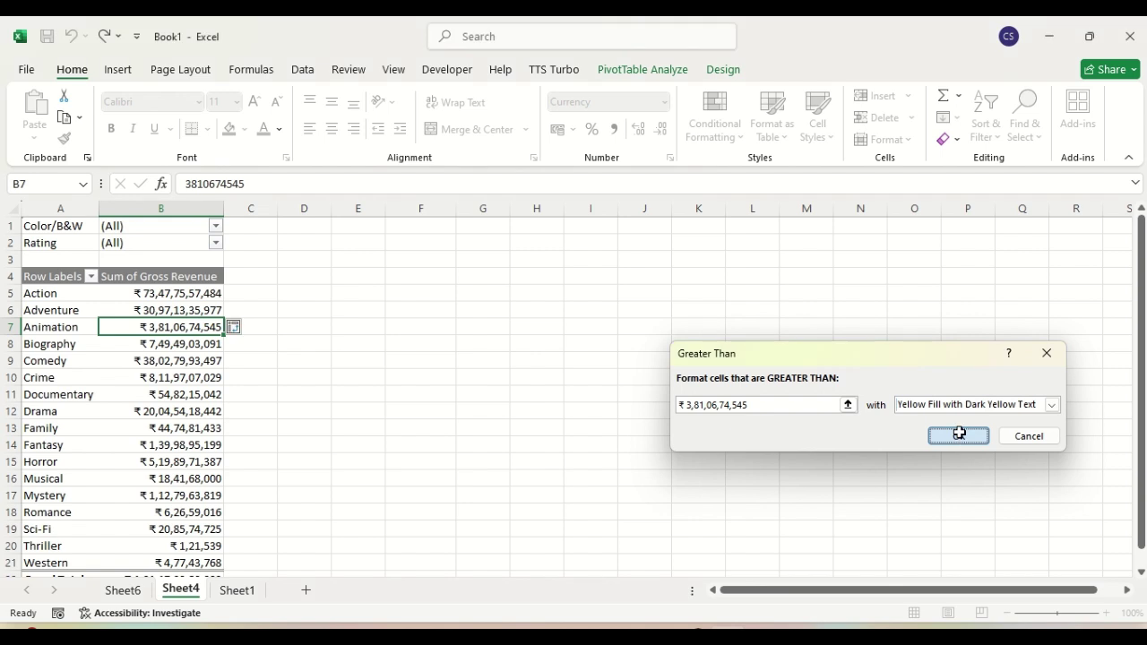
{"action": "left_click", "coordinate": [234, 328]}
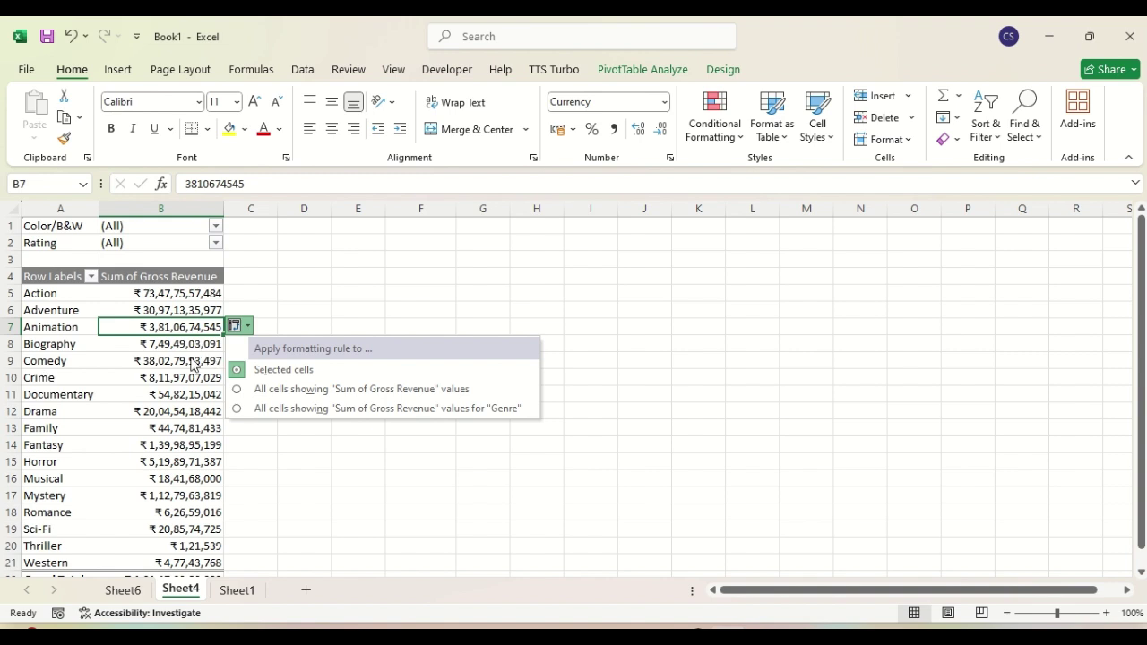
{"action": "left_click", "coordinate": [306, 389]}
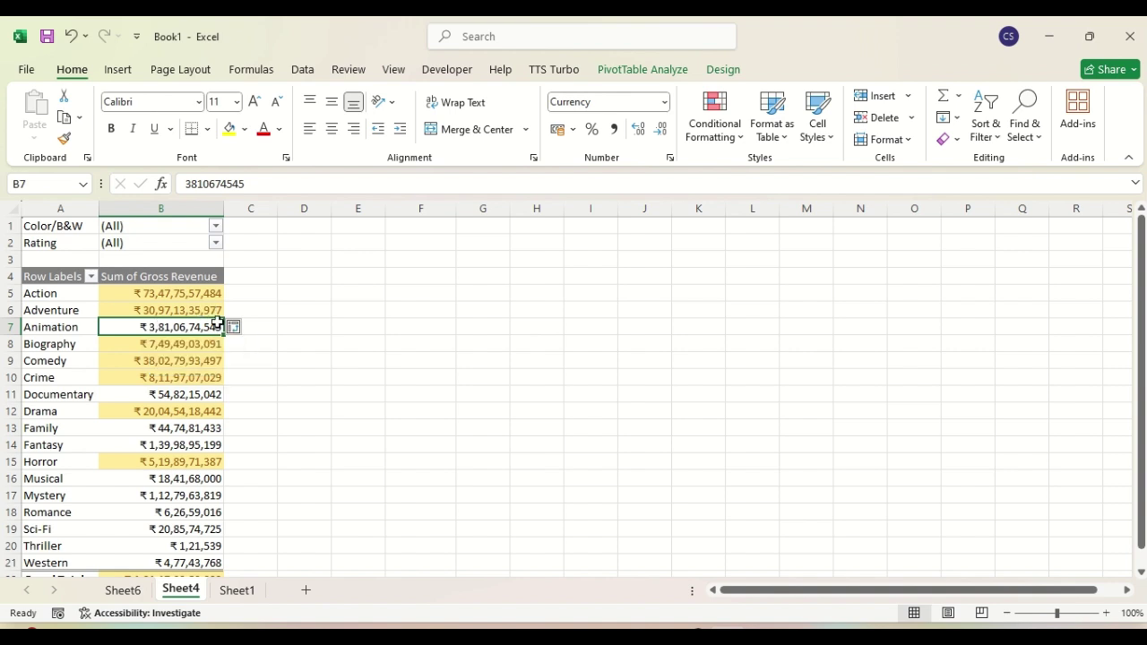
Start another Greater Than highlight rule, then close it without applying.
{"action": "left_click", "coordinate": [717, 134]}
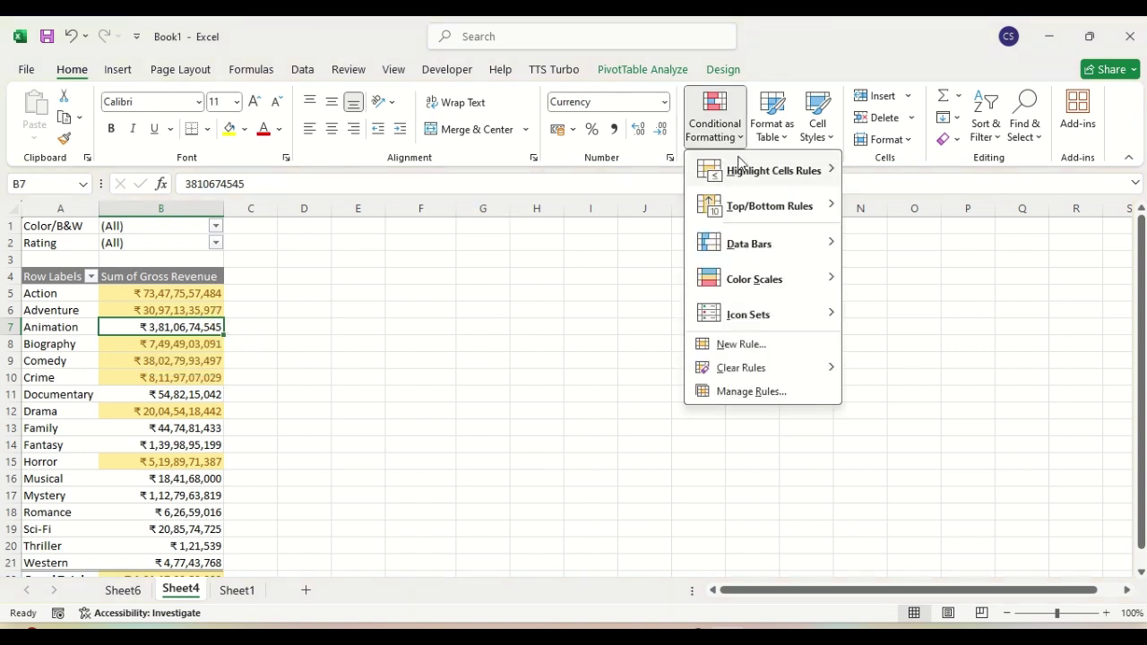
{"action": "mouse_move", "coordinate": [743, 175]}
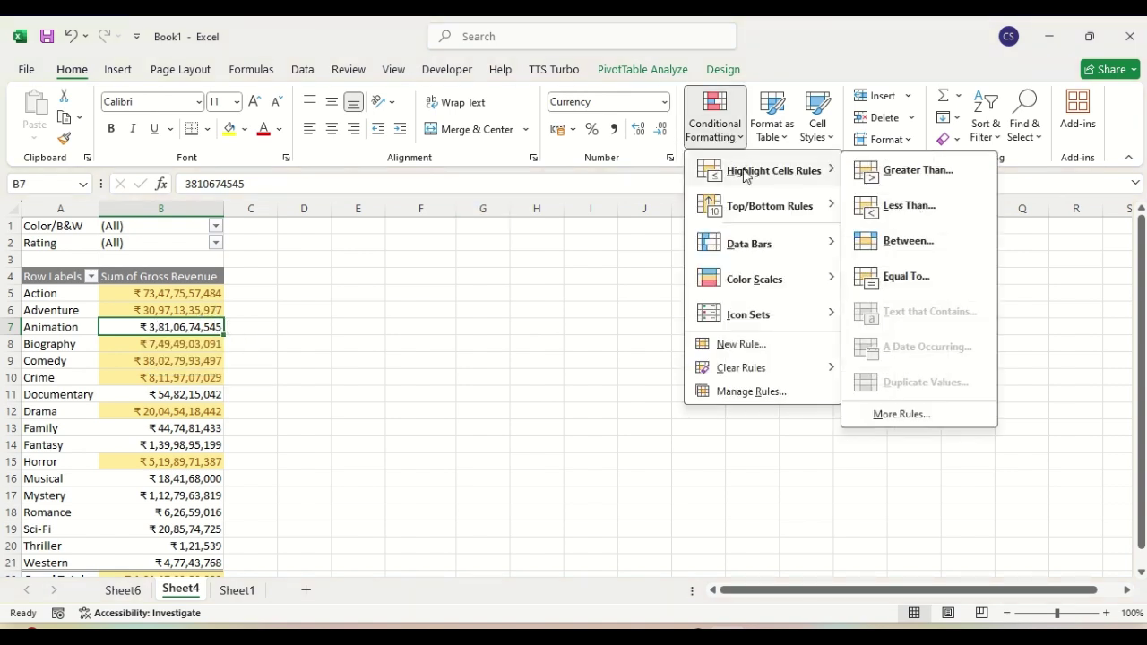
{"action": "left_click", "coordinate": [908, 172]}
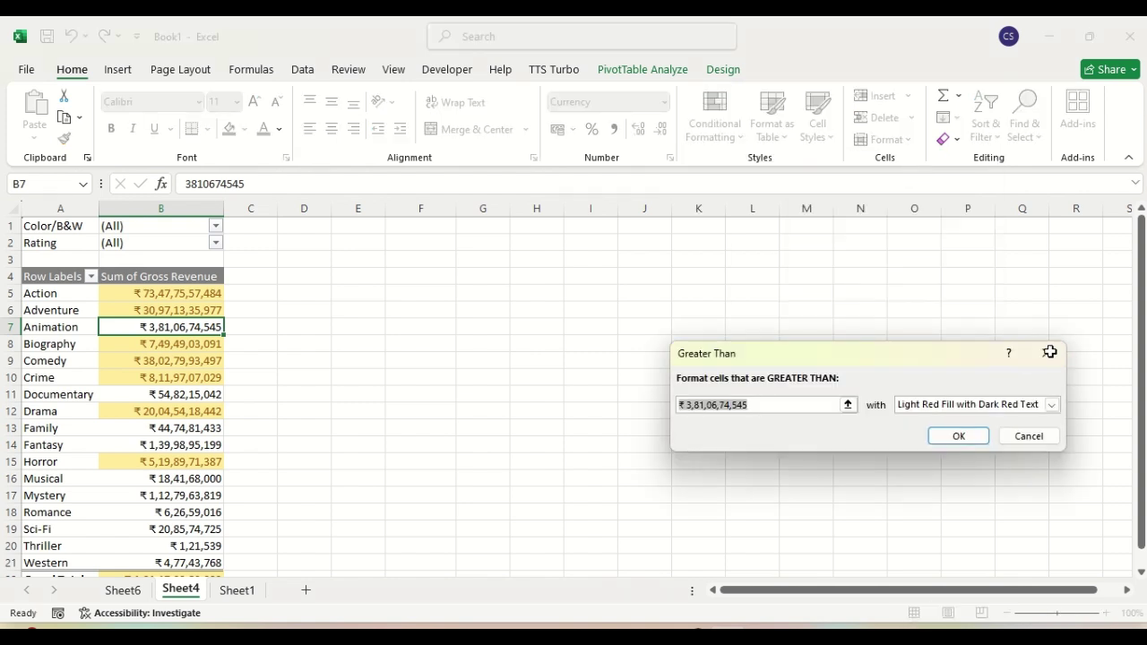
{"action": "left_click", "coordinate": [1048, 355]}
Clear conditional formatting rules from the entire sheet.
{"action": "left_click", "coordinate": [716, 129]}
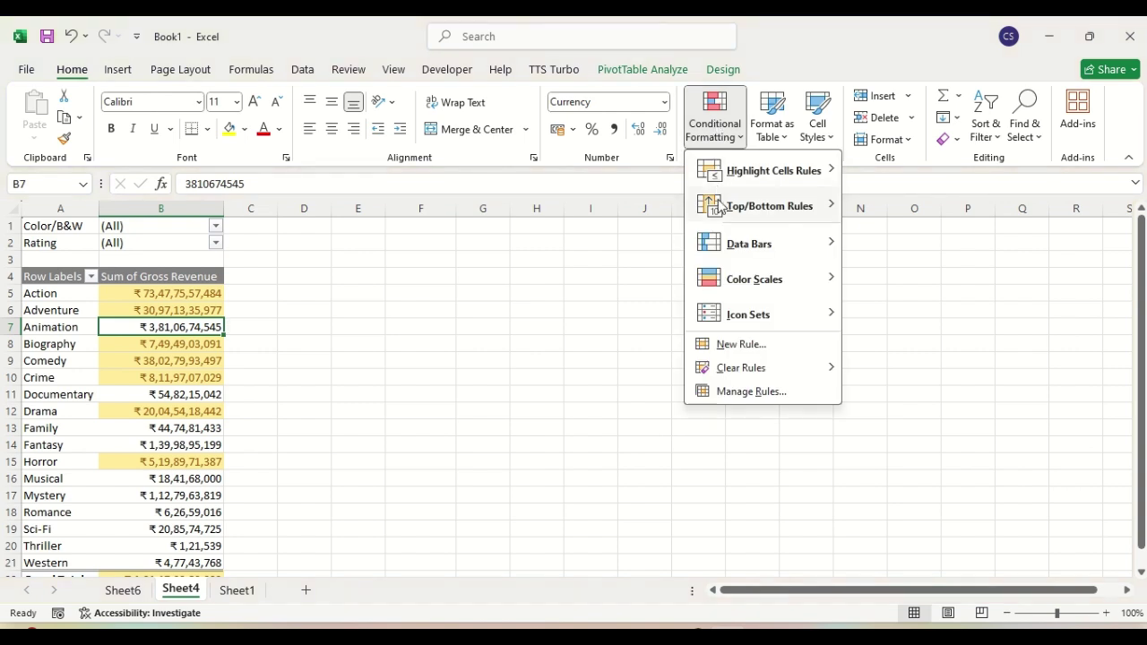
{"action": "mouse_move", "coordinate": [742, 375]}
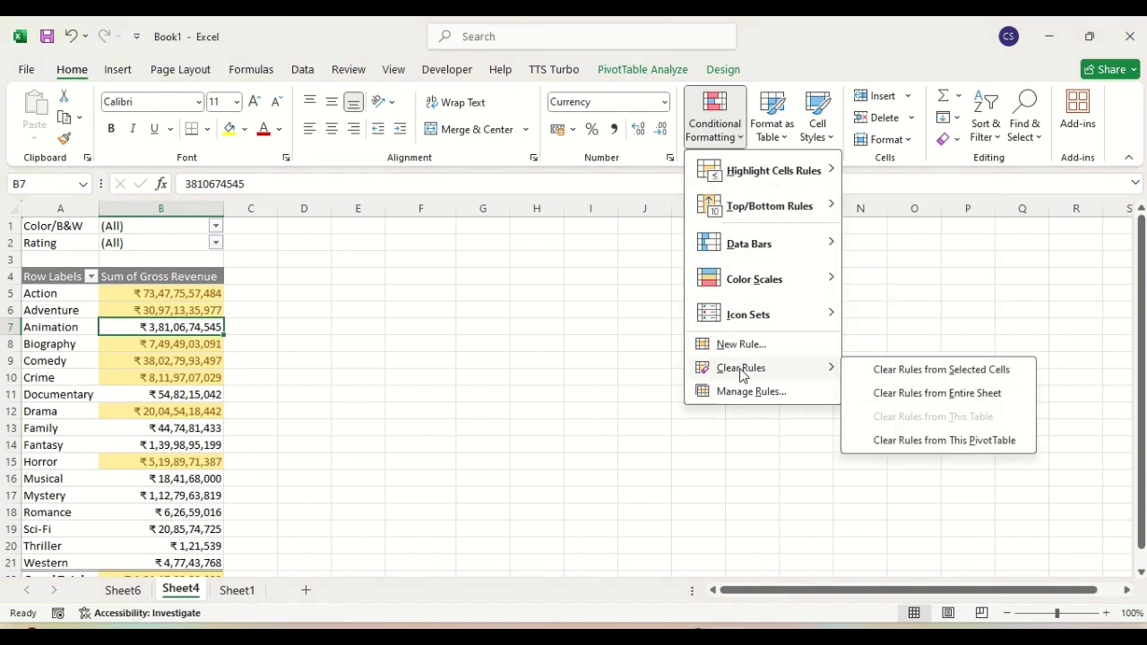
{"action": "left_click", "coordinate": [915, 402]}
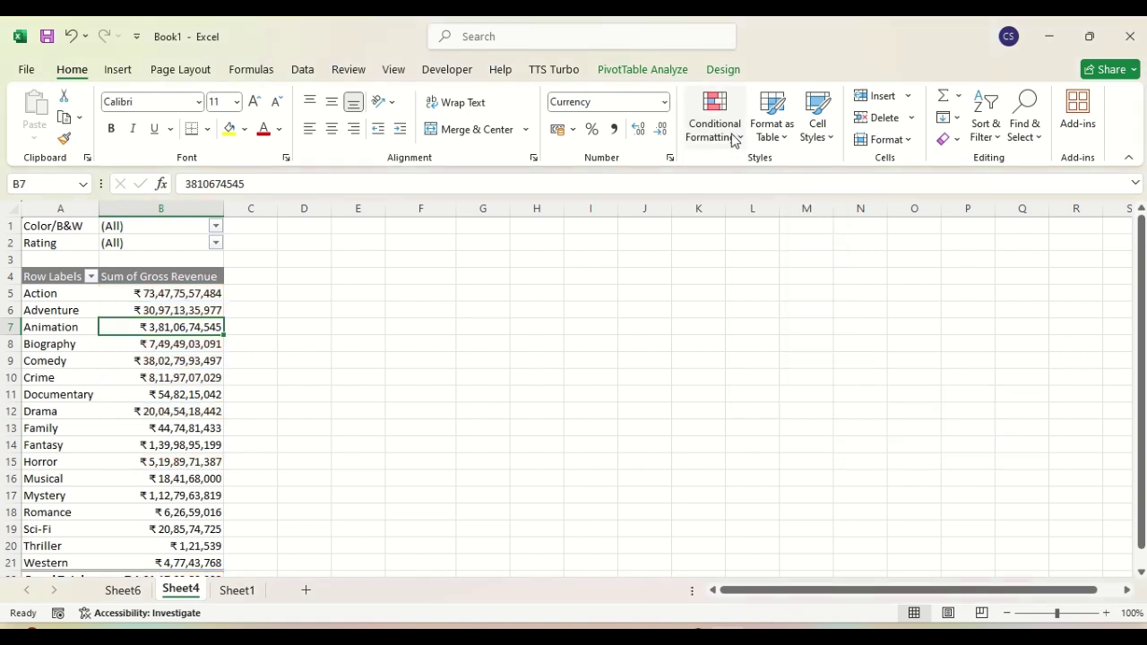
{"action": "left_click", "coordinate": [733, 134]}
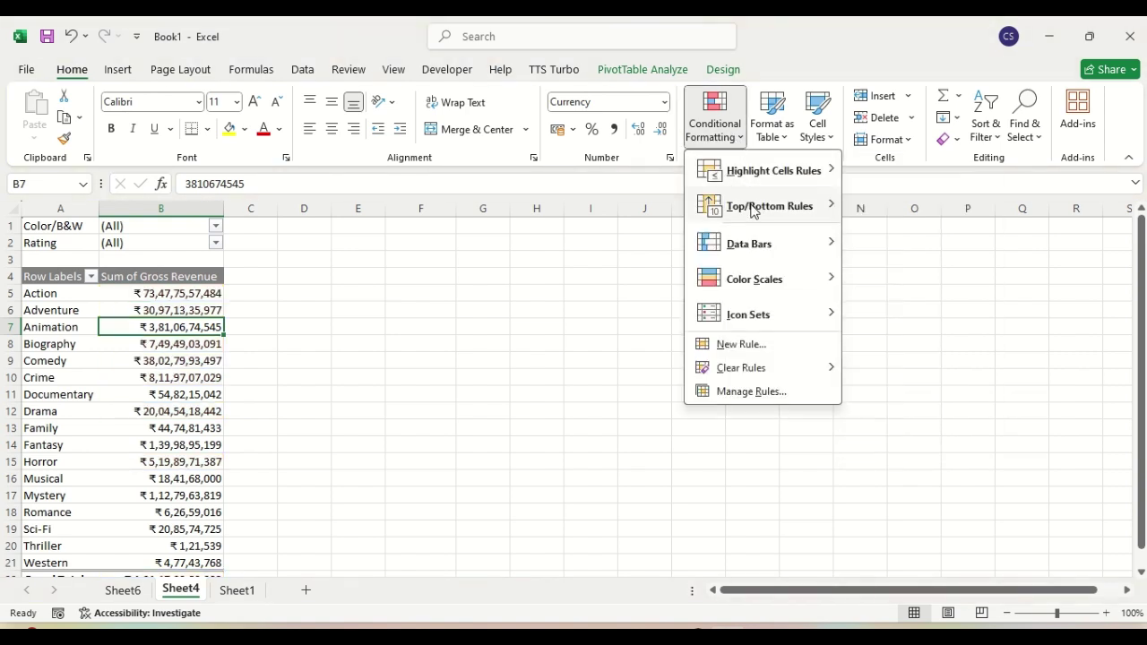
{"action": "mouse_move", "coordinate": [796, 170]}
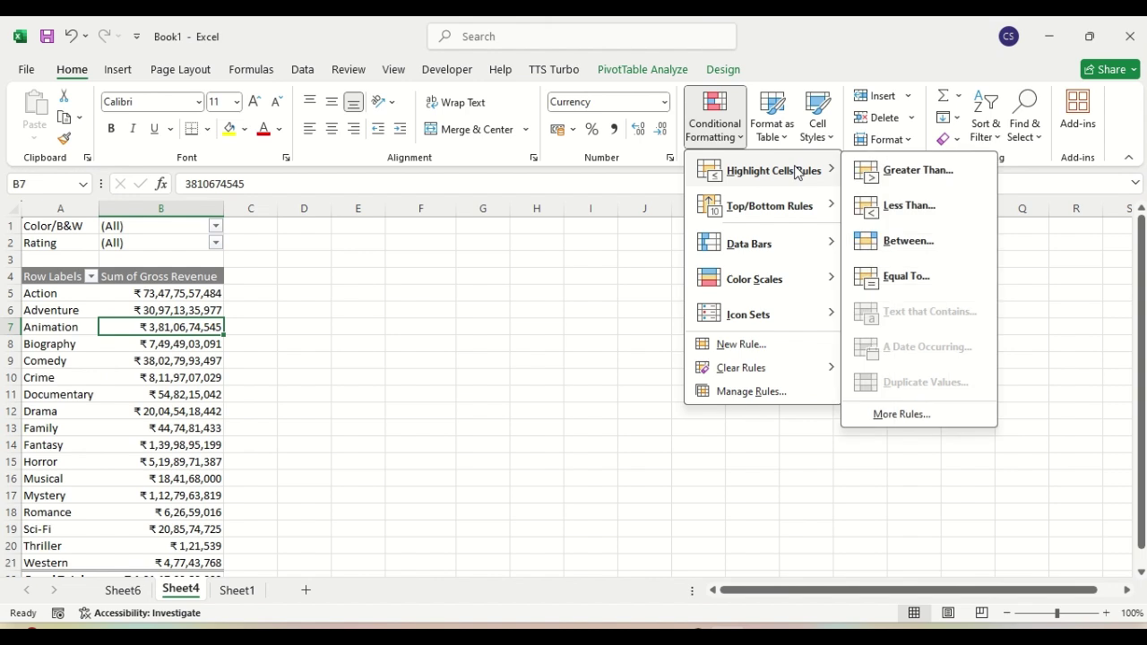
{"action": "left_click", "coordinate": [906, 242]}
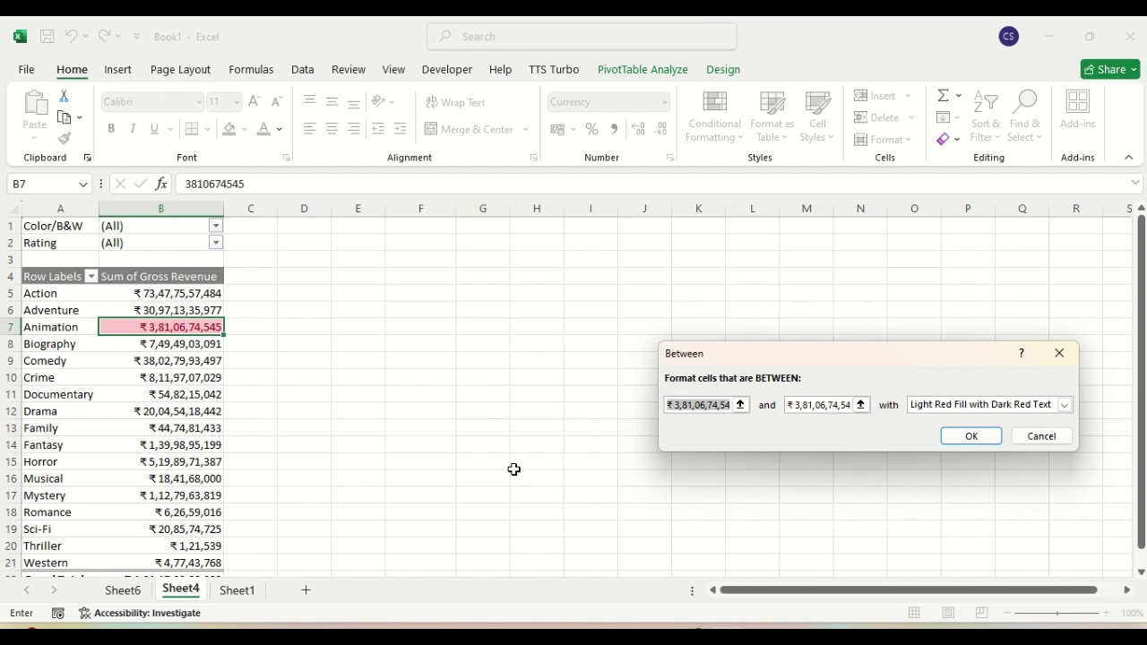
{"action": "left_click", "coordinate": [1036, 437]}
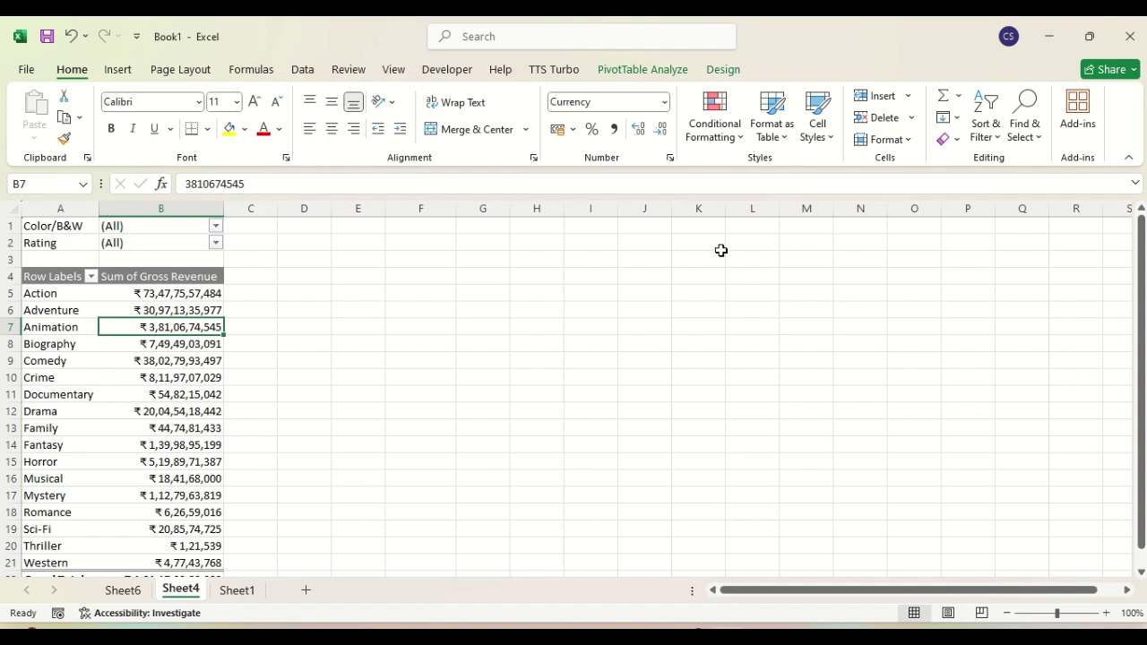
Select the genre revenue values B5 to B21.
{"action": "left_click", "coordinate": [717, 131]}
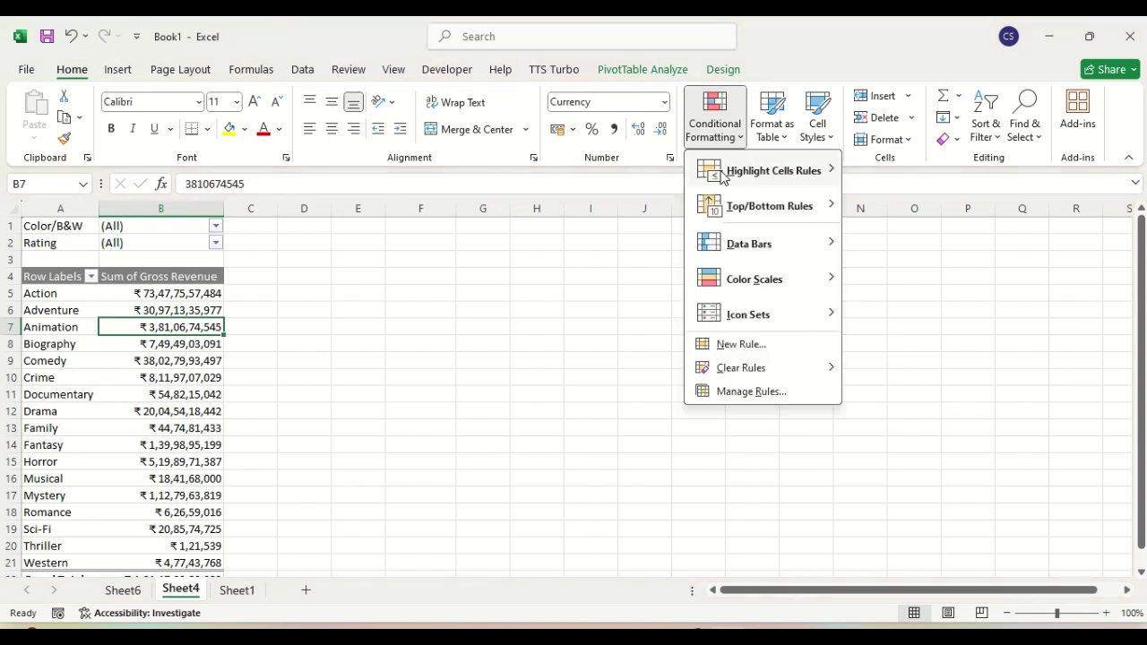
{"action": "mouse_move", "coordinate": [737, 208]}
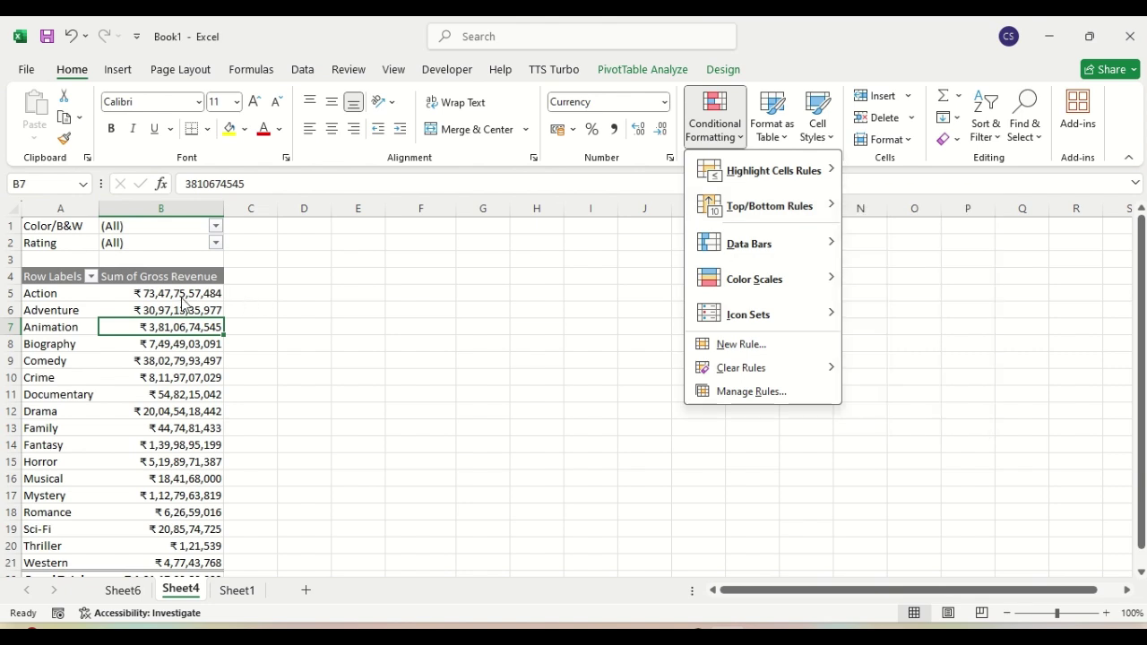
{"action": "mouse_move", "coordinate": [169, 499]}
{"action": "key", "text": "Escape"}
{"action": "left_click", "coordinate": [167, 494]}
{"action": "key", "text": "Down"}
{"action": "key", "text": "Down"}
{"action": "key", "text": "Down"}
{"action": "key", "text": "Down"}
{"action": "key", "text": "Down"}
{"action": "key", "text": "Down"}
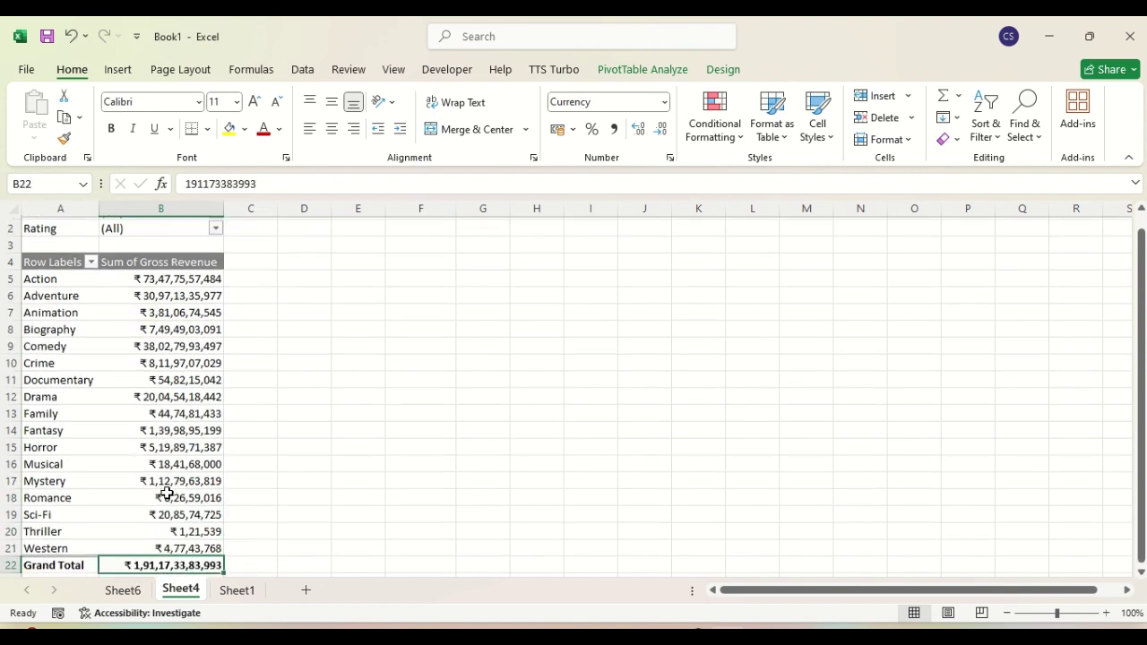
{"action": "key", "text": "Up"}
{"action": "key", "text": "Up"}
{"action": "key", "text": "Up"}
{"action": "key", "text": "Up"}
{"action": "key", "text": "Up"}
{"action": "key", "text": "Up"}
{"action": "key", "text": "Up"}
{"action": "key", "text": "Up"}
{"action": "key", "text": "Up"}
{"action": "key", "text": "Up"}
{"action": "key", "text": "Up"}
{"action": "key", "text": "Up"}
{"action": "key", "text": "Up"}
{"action": "key", "text": "Up"}
{"action": "key", "text": "Up"}
{"action": "key", "text": "Up"}
{"action": "key", "text": "Up"}
{"action": "key", "text": "Up"}
{"action": "key", "text": "shift+Down"}
{"action": "key", "text": "shift+Down"}
{"action": "key", "text": "shift+Down"}
{"action": "key", "text": "shift+Down"}
{"action": "key", "text": "shift+Down"}
{"action": "key", "text": "shift+Down"}
{"action": "key", "text": "shift+Down"}
{"action": "key", "text": "shift+Down"}
{"action": "key", "text": "shift+Down"}
{"action": "key", "text": "shift+Down"}
{"action": "key", "text": "shift+Down"}
{"action": "key", "text": "shift+Down"}
{"action": "key", "text": "shift+Down"}
{"action": "key", "text": "shift+Down"}
{"action": "key", "text": "shift+Down"}
{"action": "key", "text": "shift+Down"}
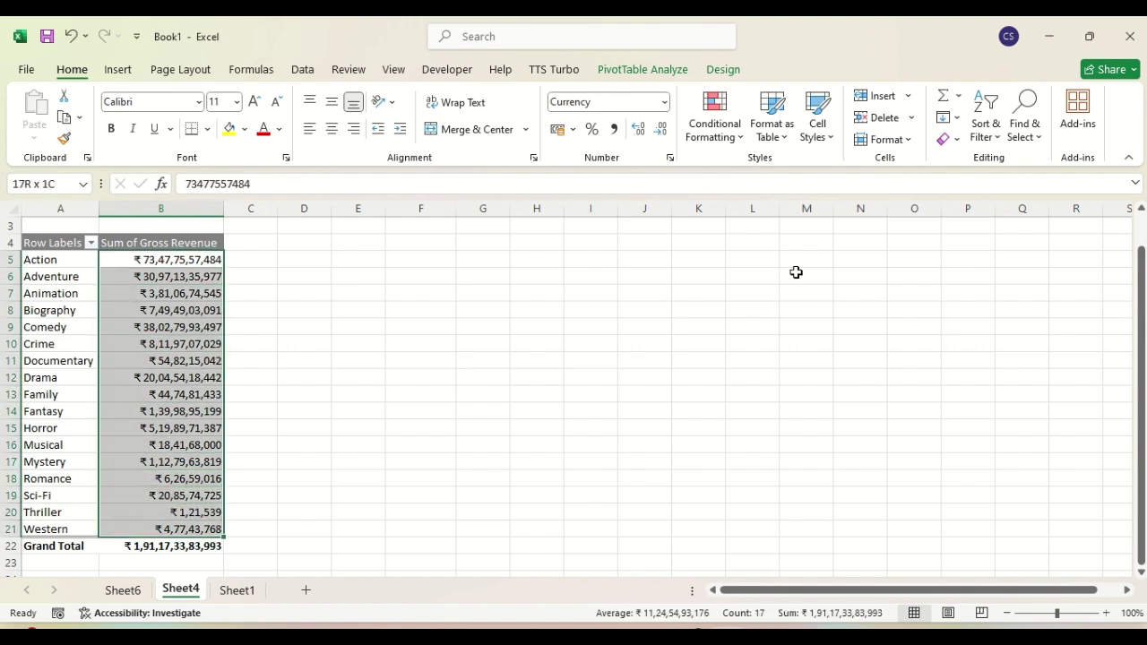
Apply a Top 10% rule with Light Red Fill with Dark Red Text to the revenues.
{"action": "left_click", "coordinate": [739, 133]}
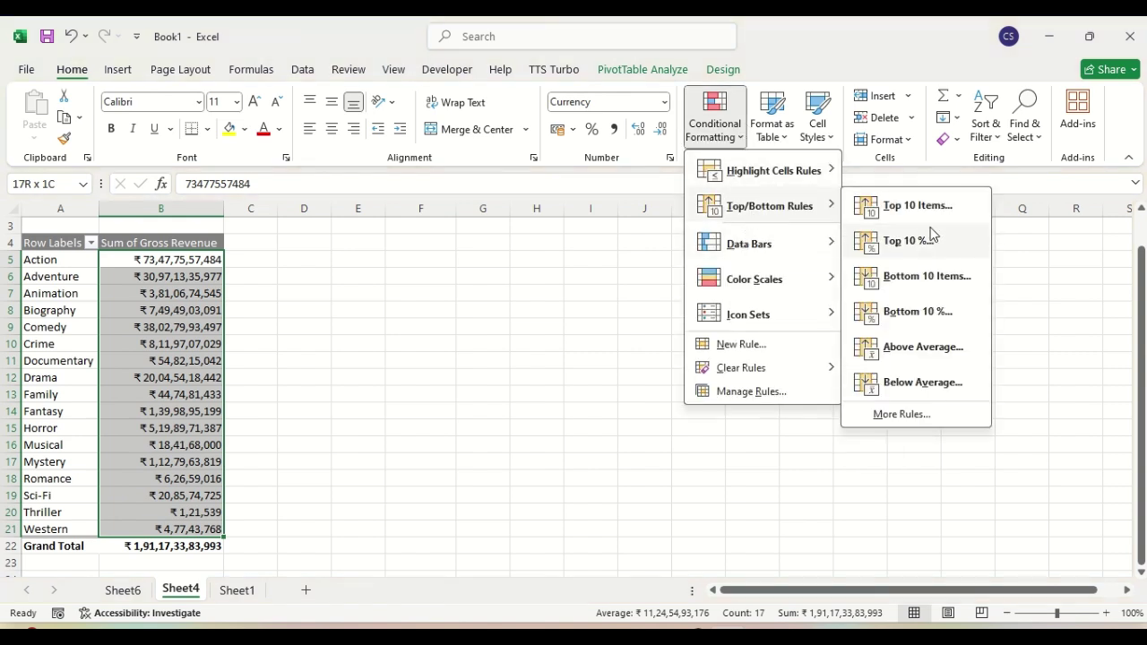
{"action": "left_click", "coordinate": [928, 245]}
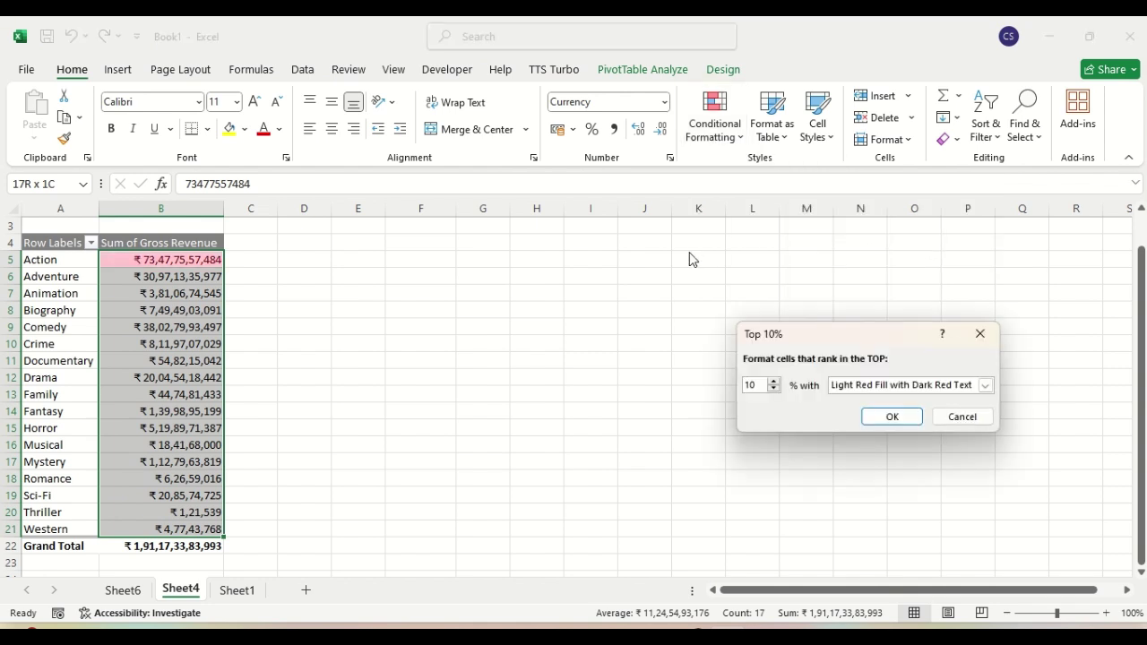
{"action": "left_click", "coordinate": [888, 418]}
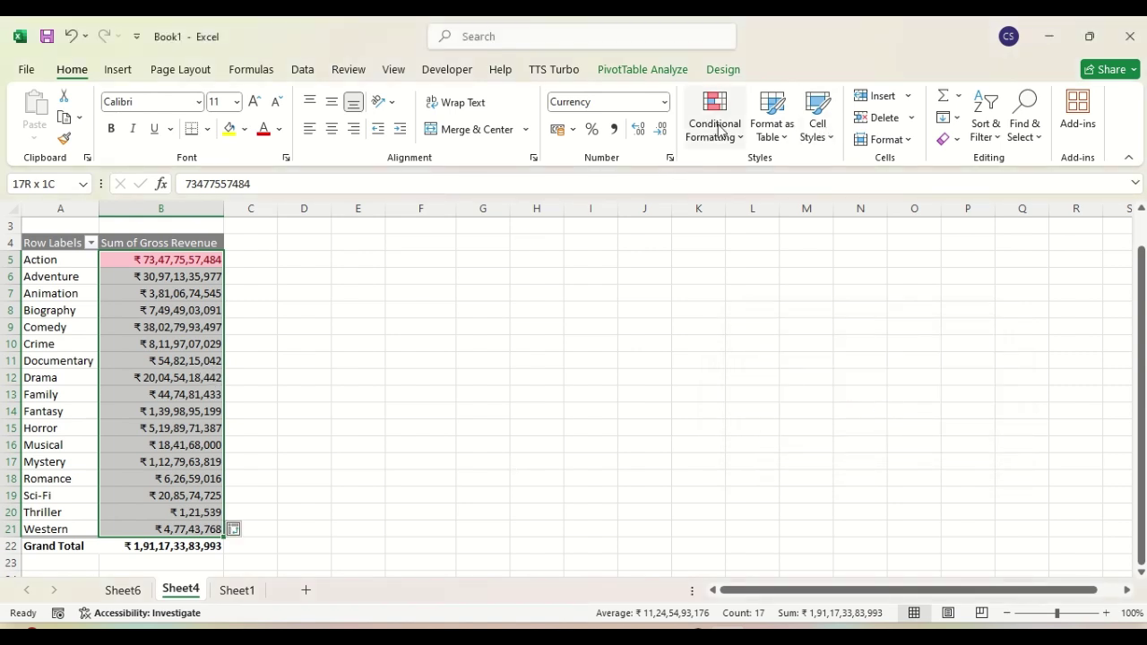
{"action": "left_click", "coordinate": [717, 126]}
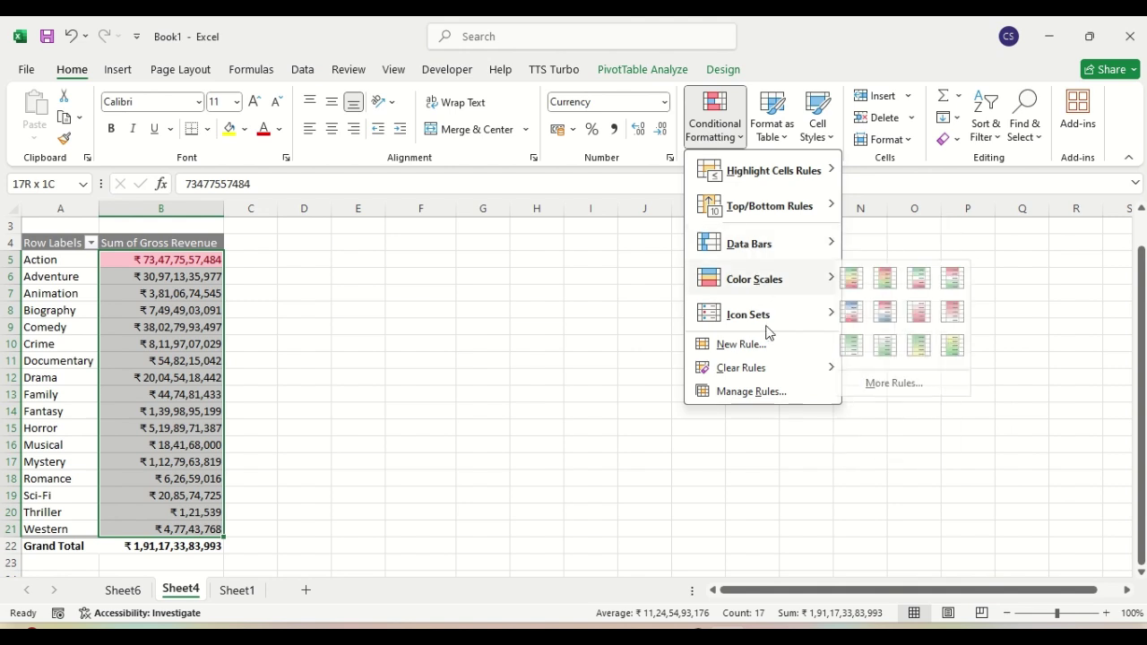
Clear the sheet's rules, then highlight above-average revenues with light red fill and dark red text.
{"action": "mouse_move", "coordinate": [761, 367]}
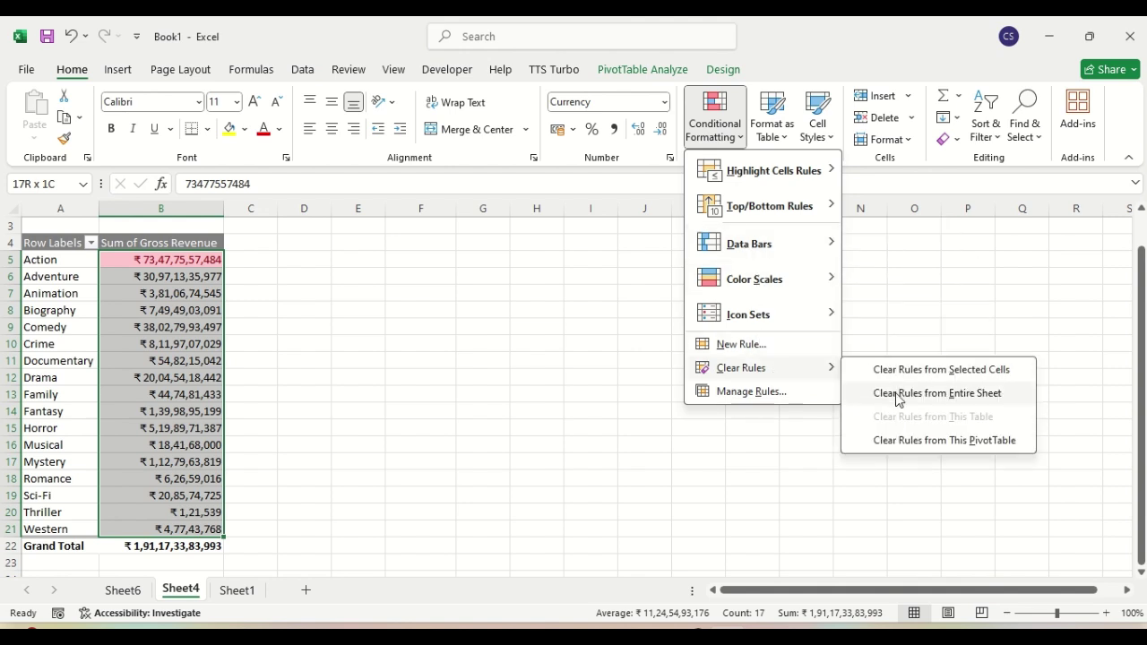
{"action": "left_click", "coordinate": [899, 398]}
{"action": "left_click", "coordinate": [714, 137]}
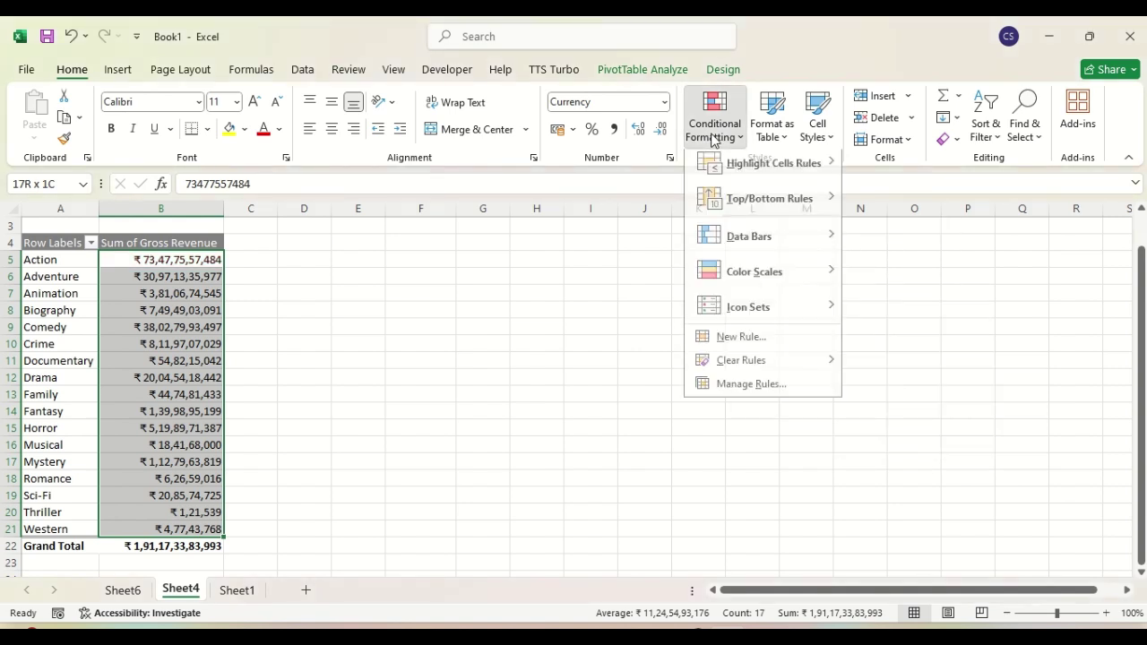
{"action": "mouse_move", "coordinate": [776, 205]}
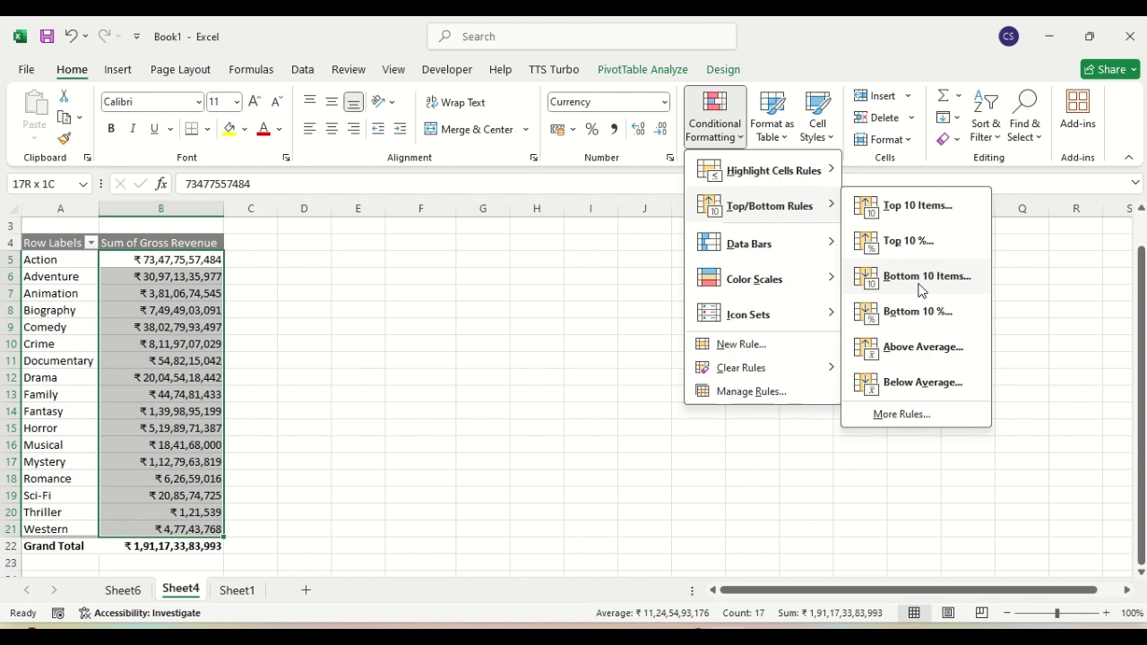
{"action": "left_click", "coordinate": [917, 350]}
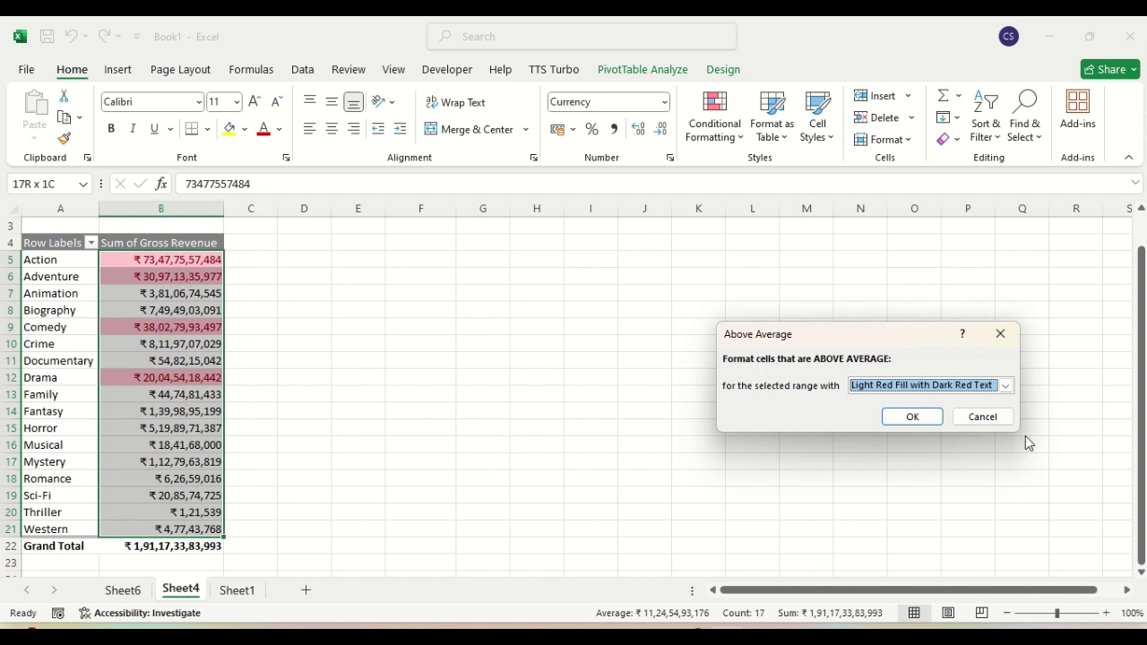
{"action": "left_click", "coordinate": [900, 418]}
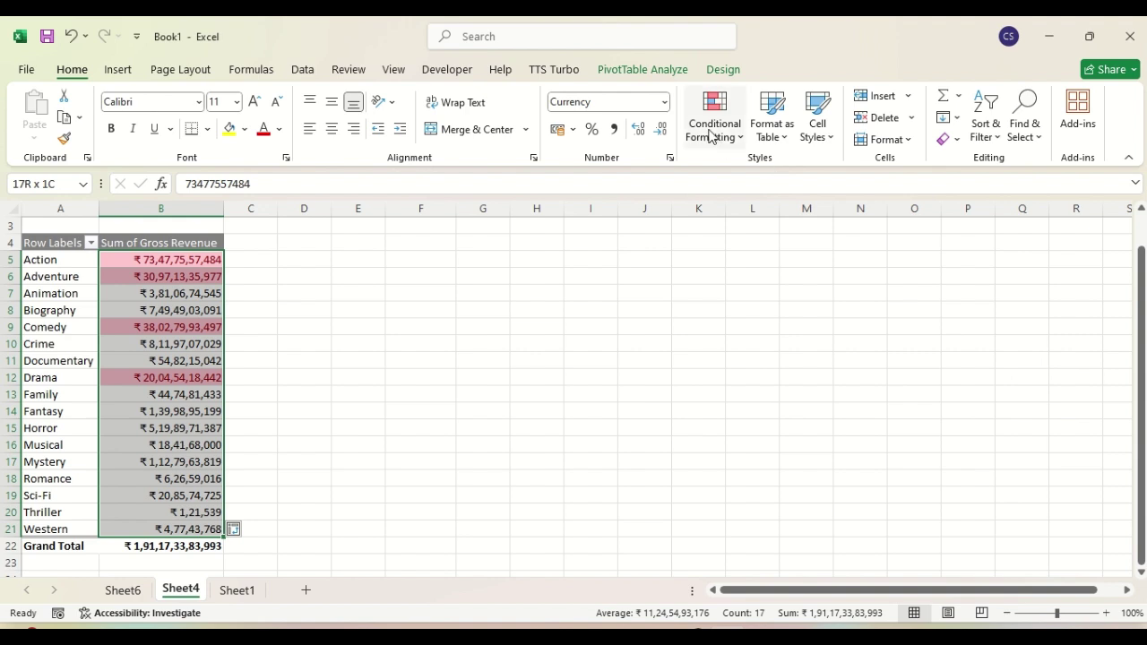
Go to Conditional Formatting > Clear Rules to remove the Above Average rule.
{"action": "left_click", "coordinate": [711, 134]}
{"action": "mouse_move", "coordinate": [764, 212]}
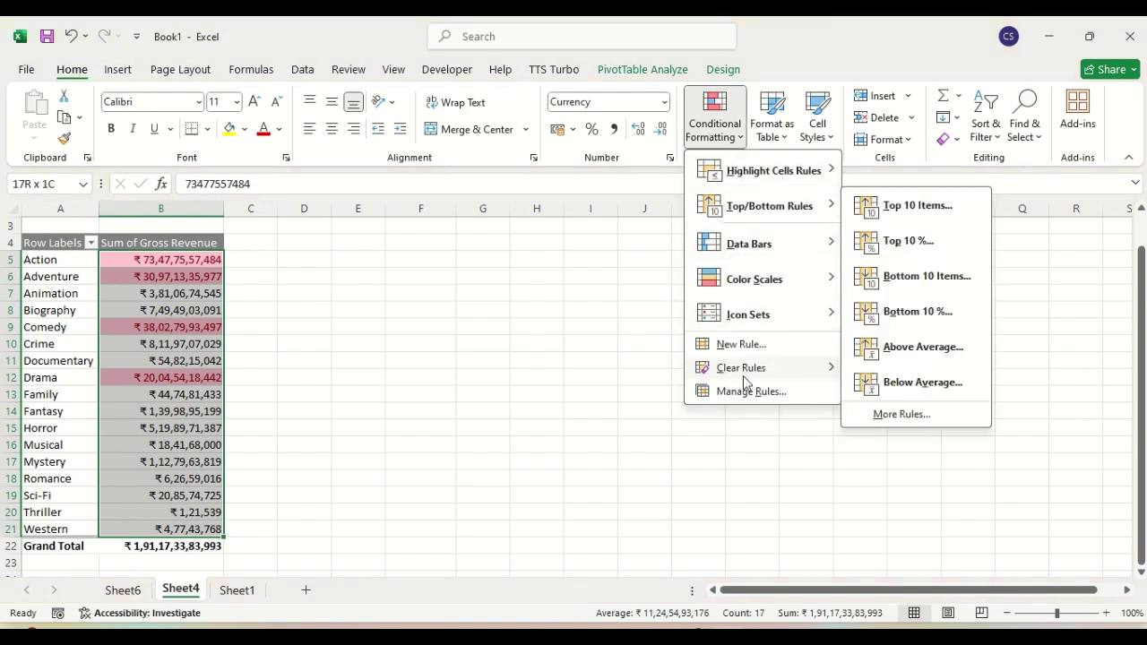
{"action": "mouse_move", "coordinate": [745, 380]}
{"action": "left_click", "coordinate": [899, 397]}
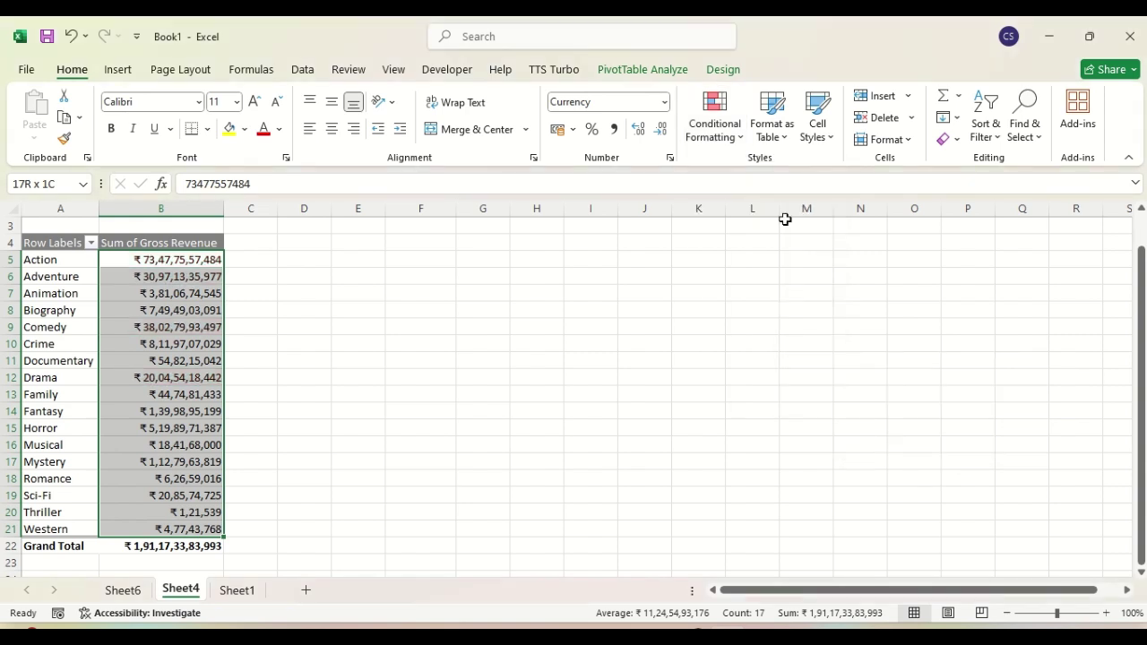
{"action": "left_click", "coordinate": [740, 131]}
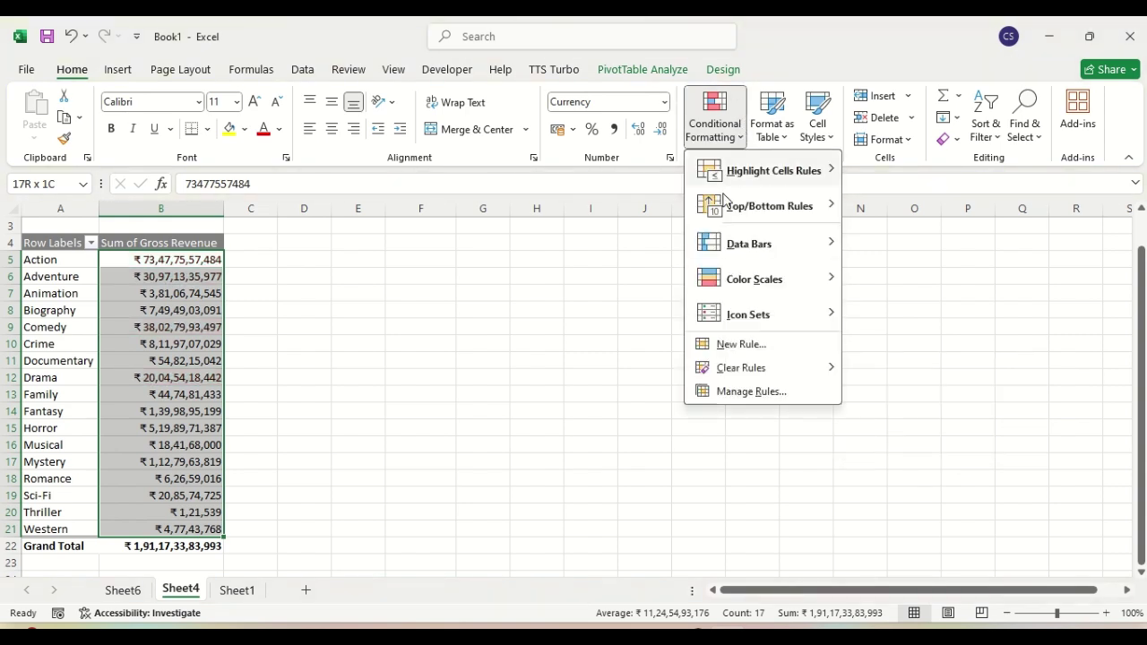
{"action": "mouse_move", "coordinate": [749, 244]}
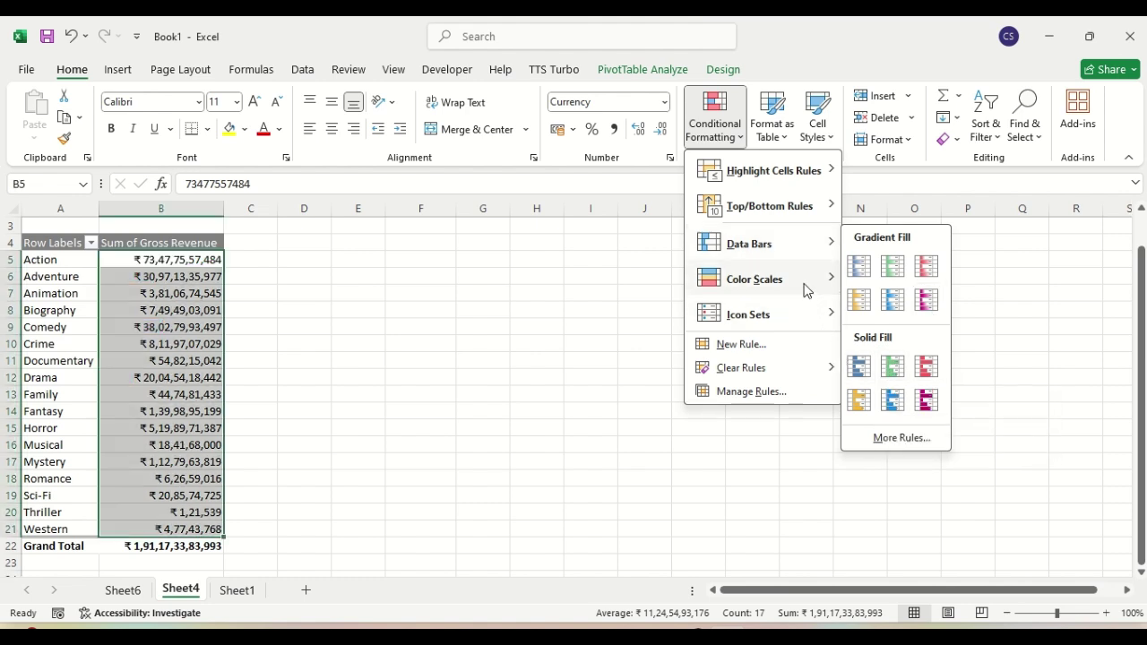
{"action": "mouse_move", "coordinate": [804, 287]}
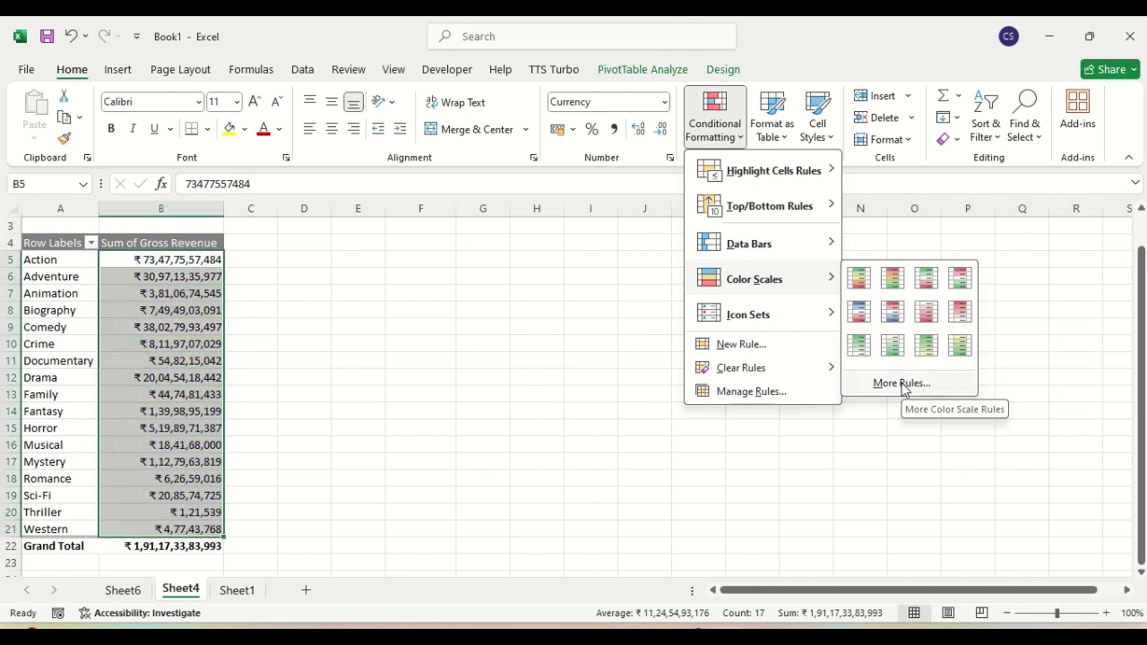
{"action": "mouse_move", "coordinate": [791, 325]}
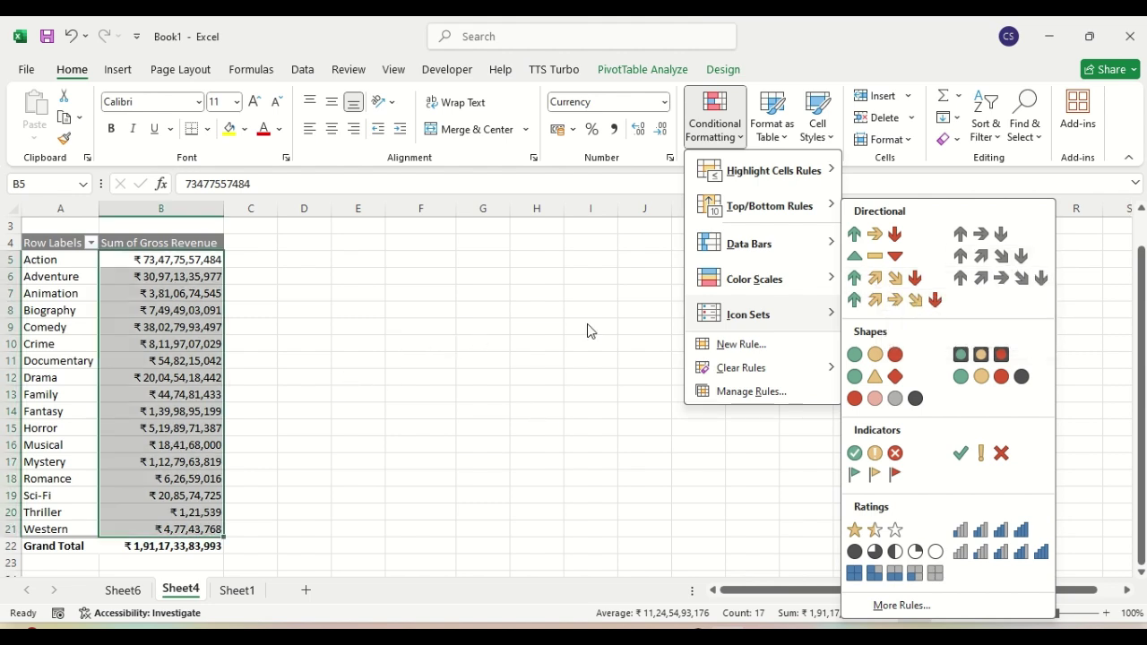
{"action": "left_click", "coordinate": [50, 244]}
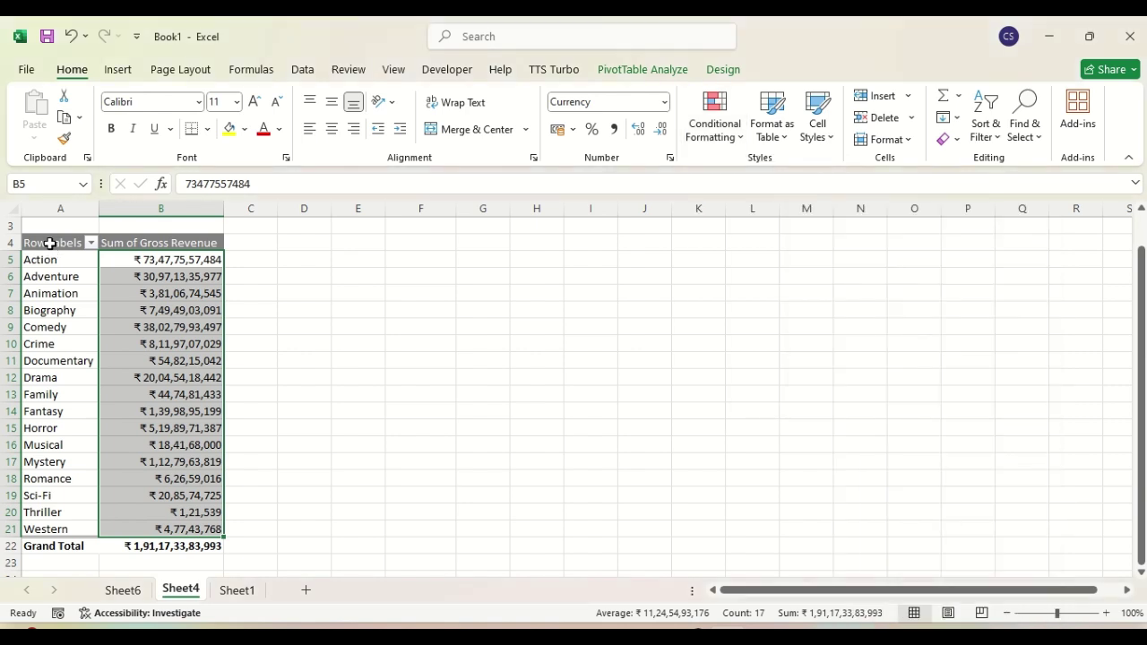
{"action": "left_click", "coordinate": [36, 263]}
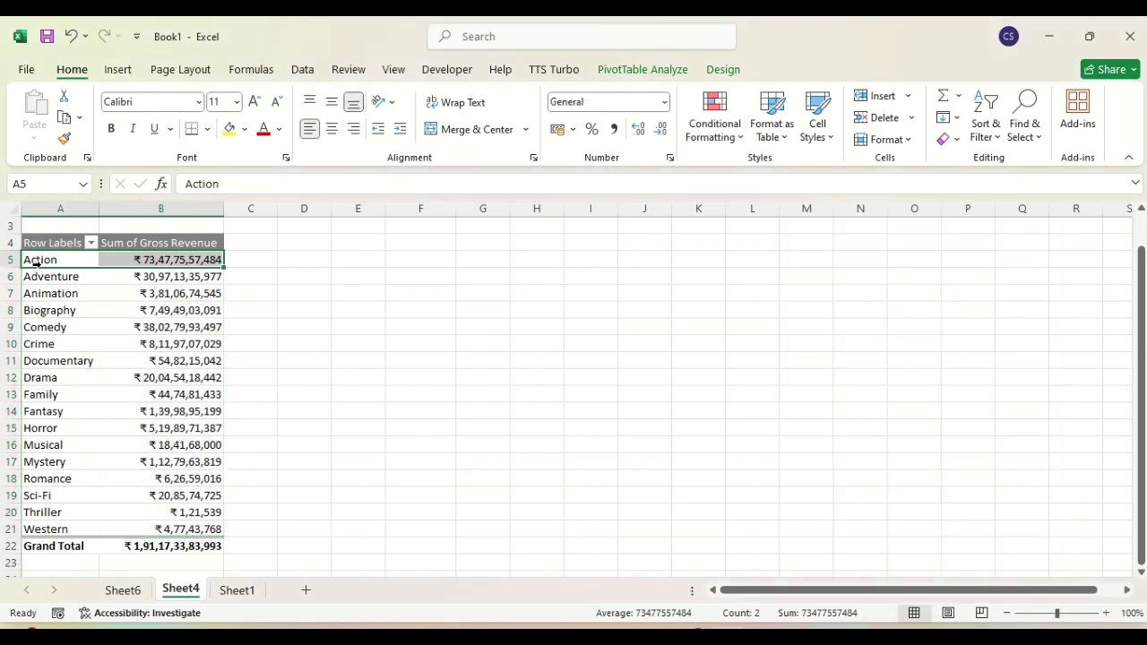
{"action": "key", "text": "shift+Down"}
{"action": "key", "text": "shift+Down"}
{"action": "key", "text": "shift+Down"}
{"action": "key", "text": "shift+Down"}
{"action": "key", "text": "shift+Down"}
{"action": "key", "text": "shift+Down"}
{"action": "key", "text": "shift+Down"}
{"action": "key", "text": "shift+Down"}
{"action": "key", "text": "shift+Down"}
{"action": "key", "text": "shift+Down"}
{"action": "key", "text": "shift+Down"}
{"action": "key", "text": "shift+Down"}
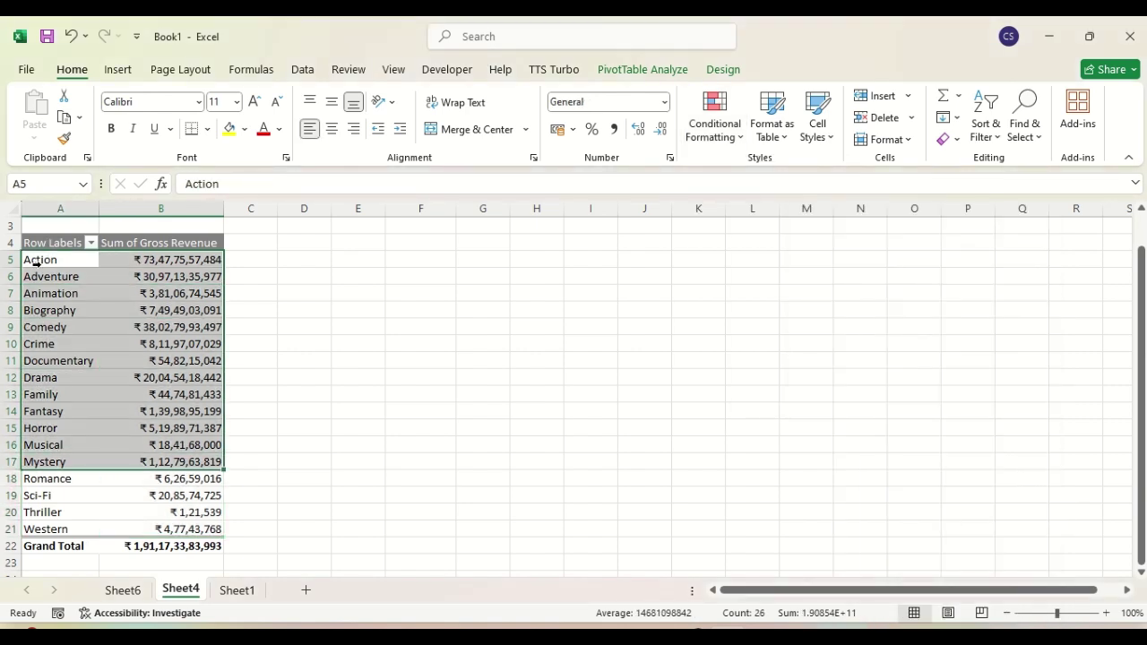
{"action": "left_click", "coordinate": [36, 262]}
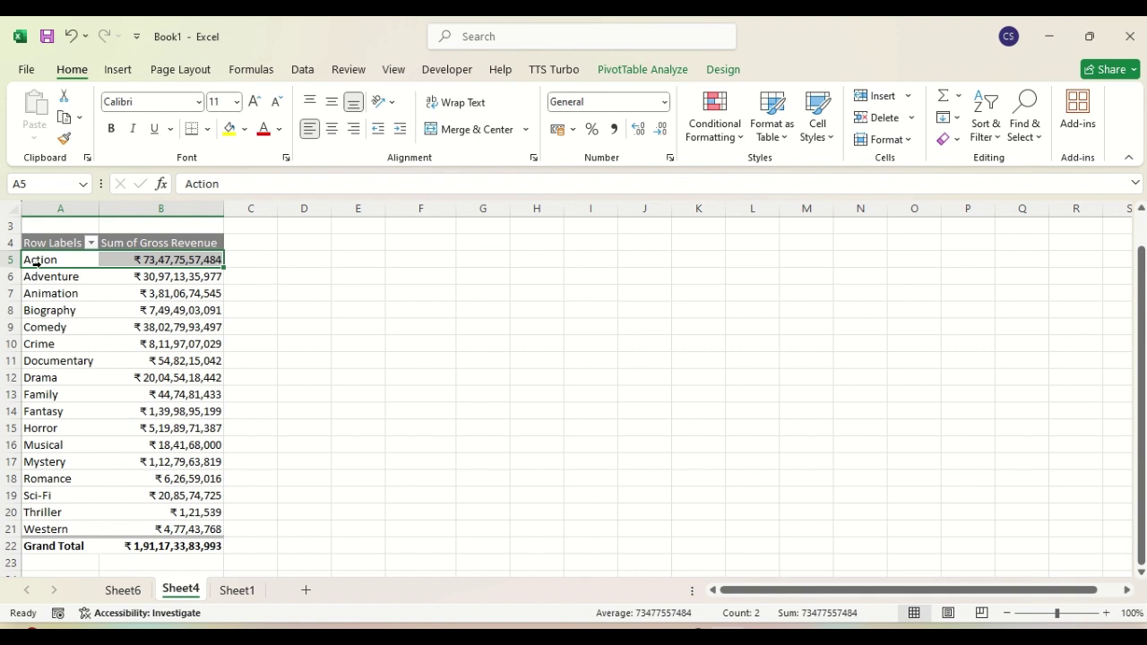
{"action": "left_click", "coordinate": [127, 344]}
{"action": "left_click", "coordinate": [48, 263]}
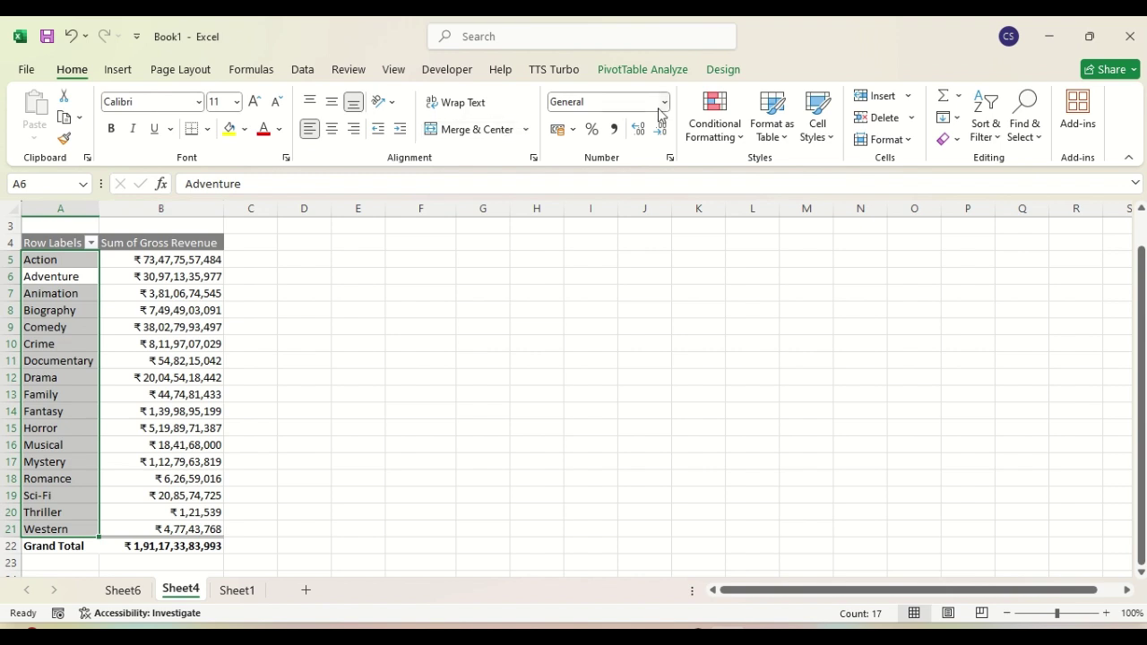
{"action": "left_click", "coordinate": [715, 134]}
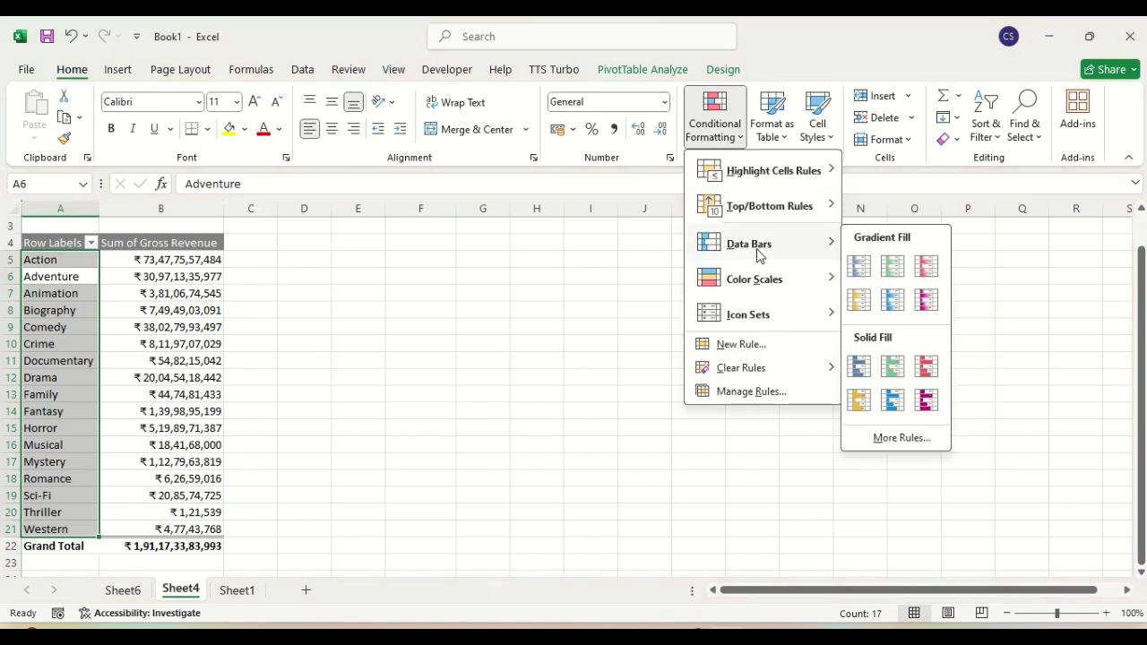
{"action": "mouse_move", "coordinate": [738, 169]}
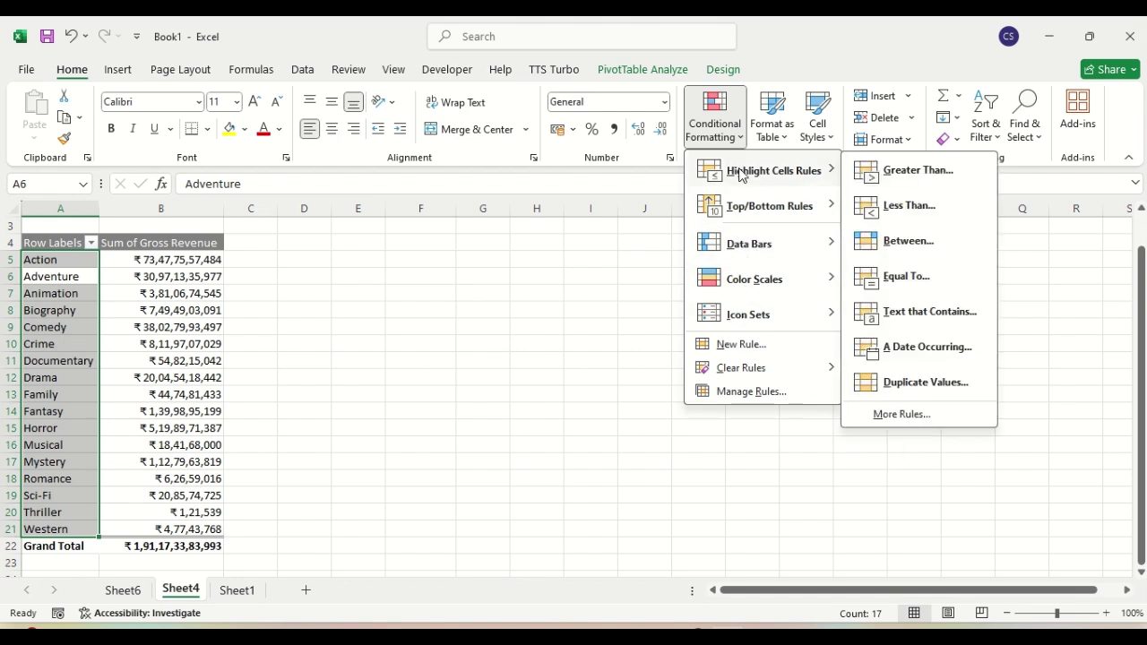
{"action": "left_click", "coordinate": [925, 321]}
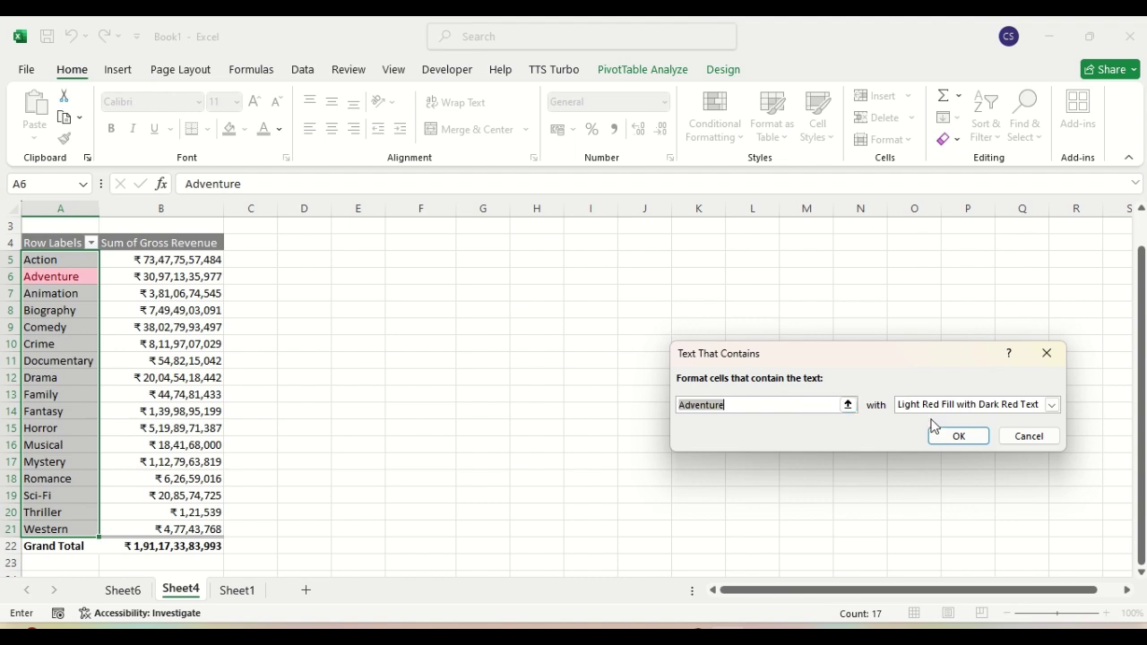
{"action": "left_click", "coordinate": [1021, 434]}
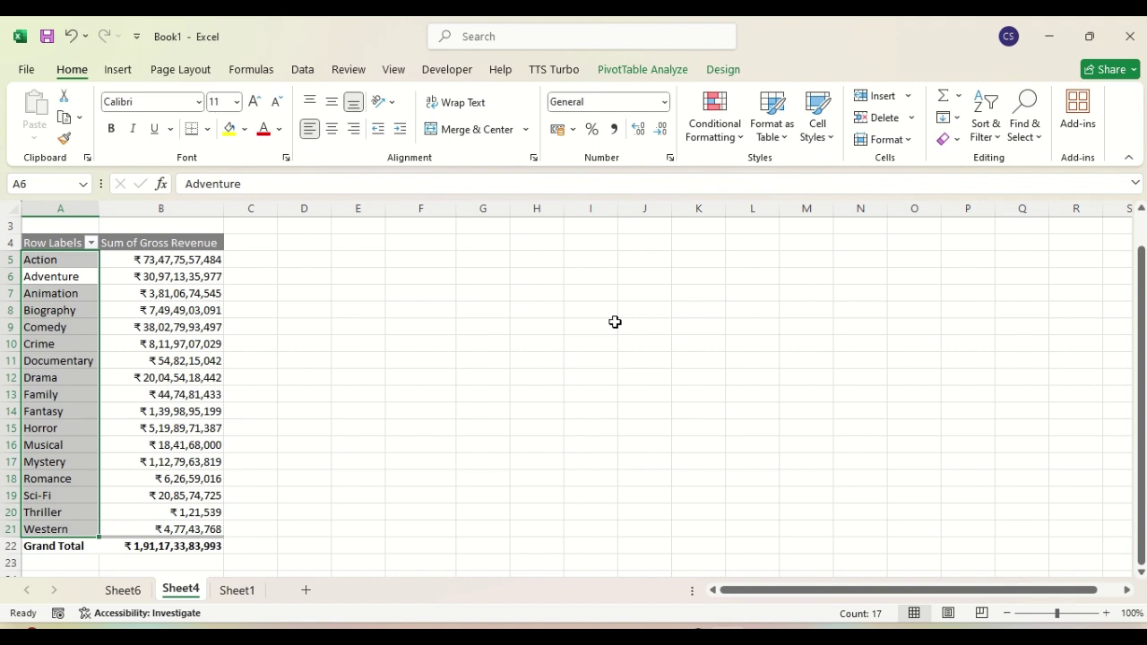
{"action": "left_click", "coordinate": [715, 135]}
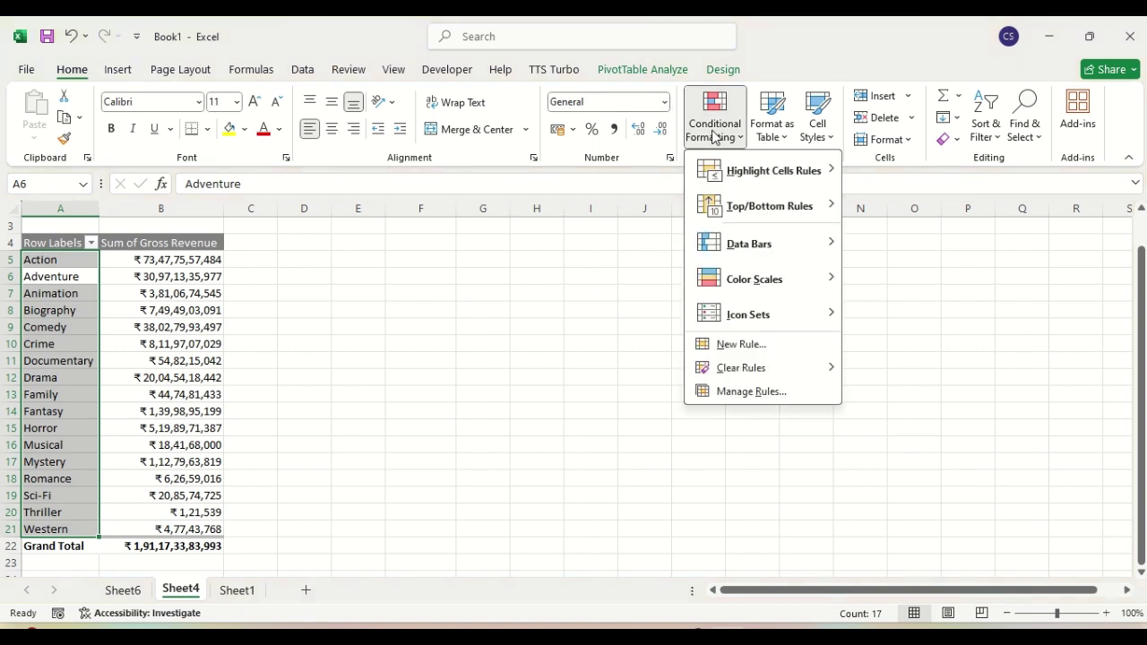
{"action": "left_click", "coordinate": [575, 369]}
{"action": "left_click", "coordinate": [486, 341]}
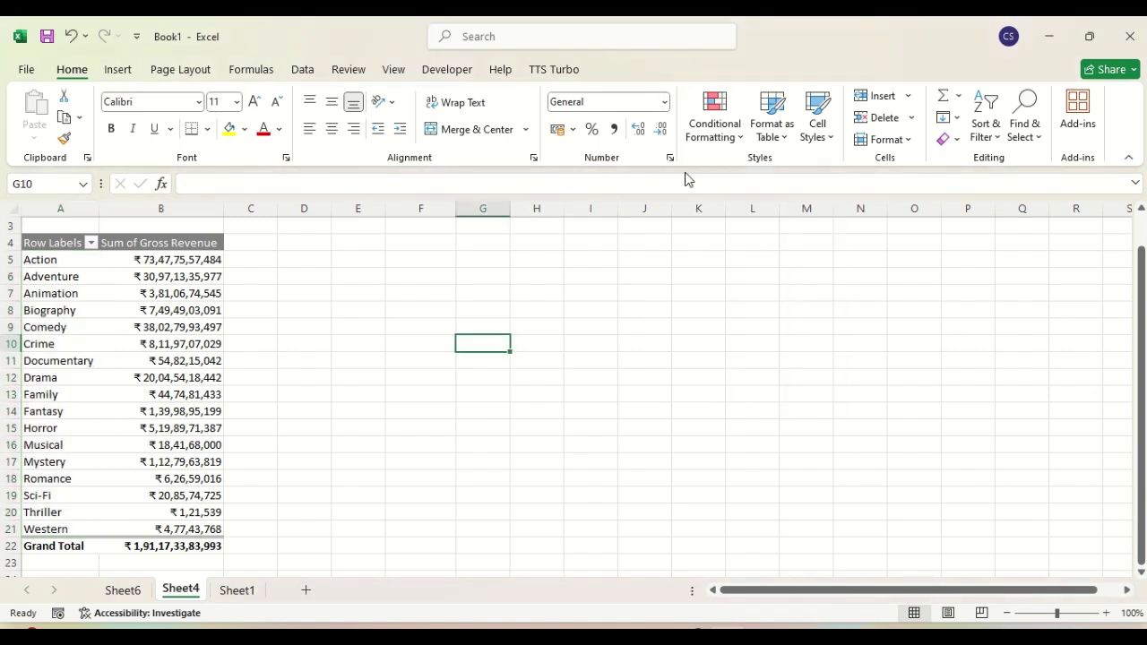
{"action": "left_click", "coordinate": [728, 134]}
{"action": "mouse_move", "coordinate": [733, 174]}
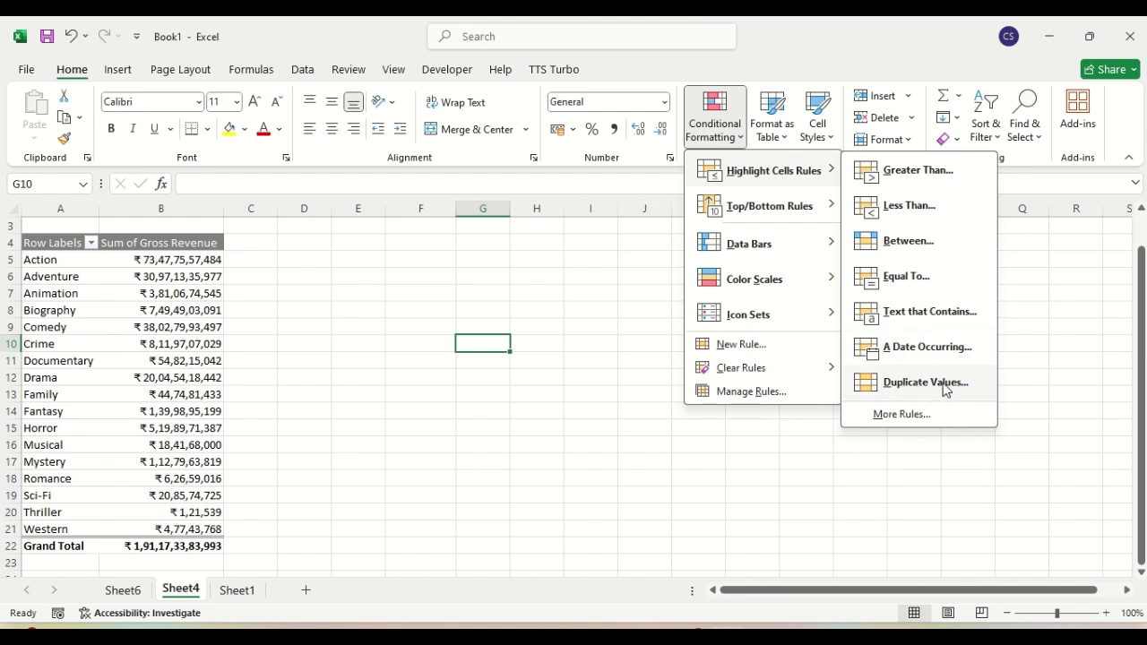
{"action": "mouse_move", "coordinate": [800, 219]}
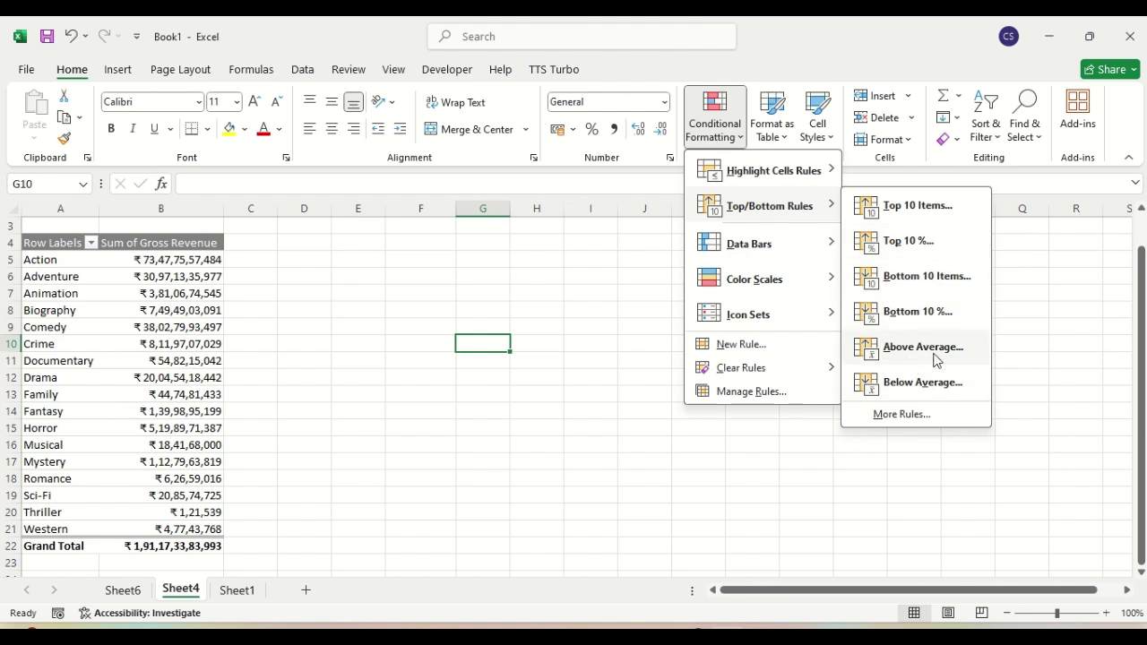
{"action": "mouse_move", "coordinate": [776, 255]}
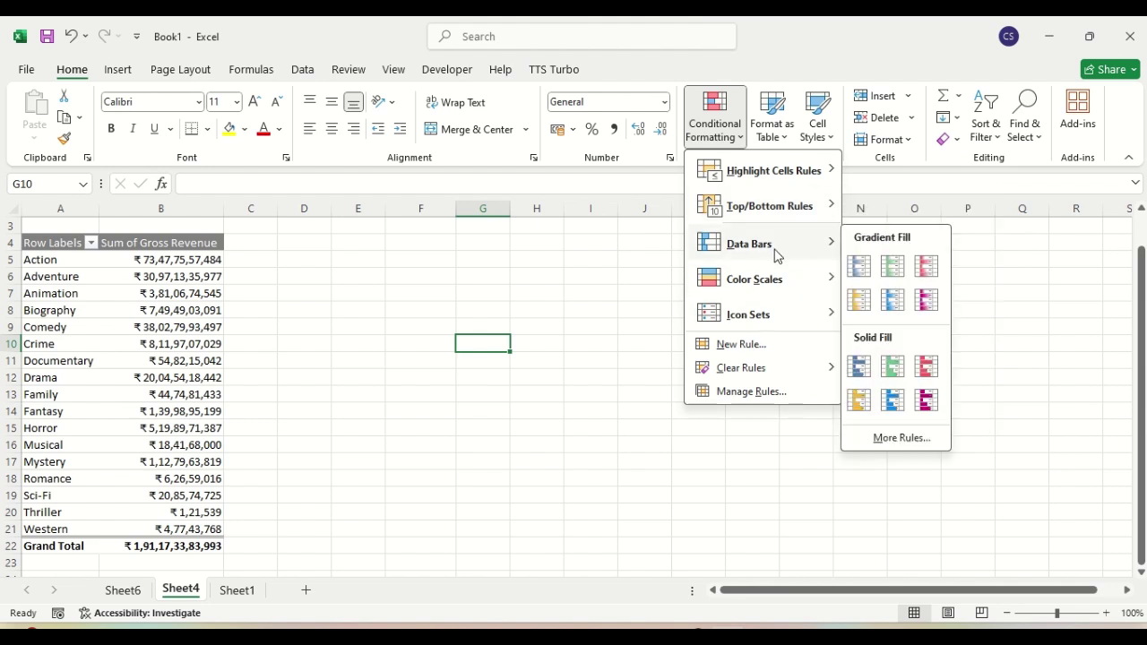
{"action": "mouse_move", "coordinate": [804, 286]}
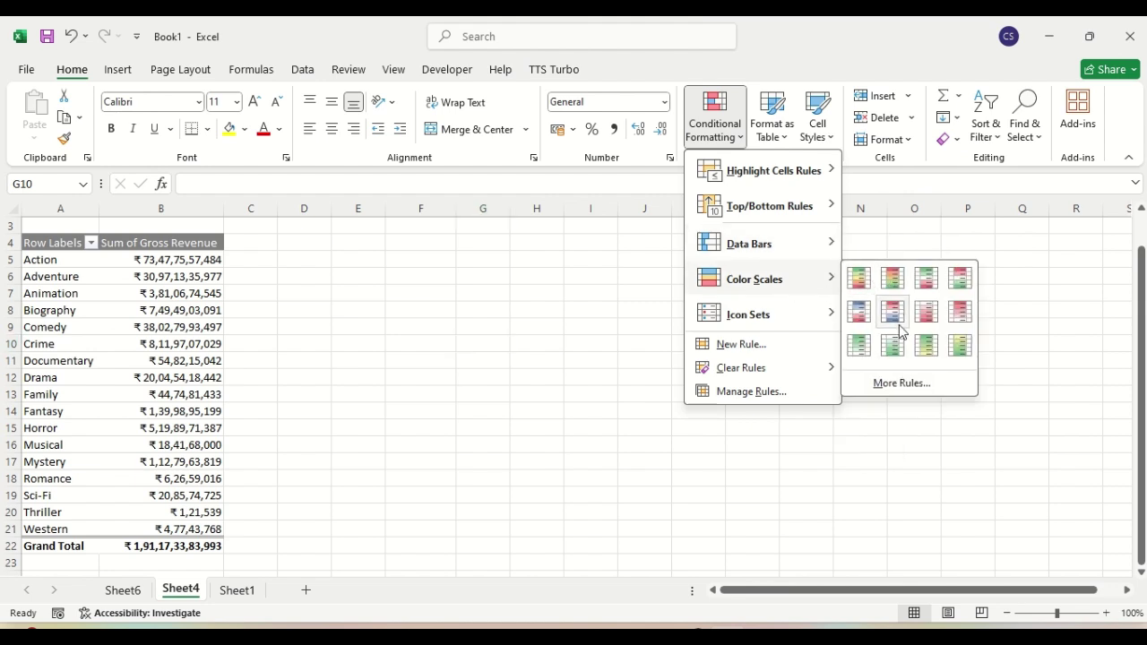
{"action": "mouse_move", "coordinate": [802, 321]}
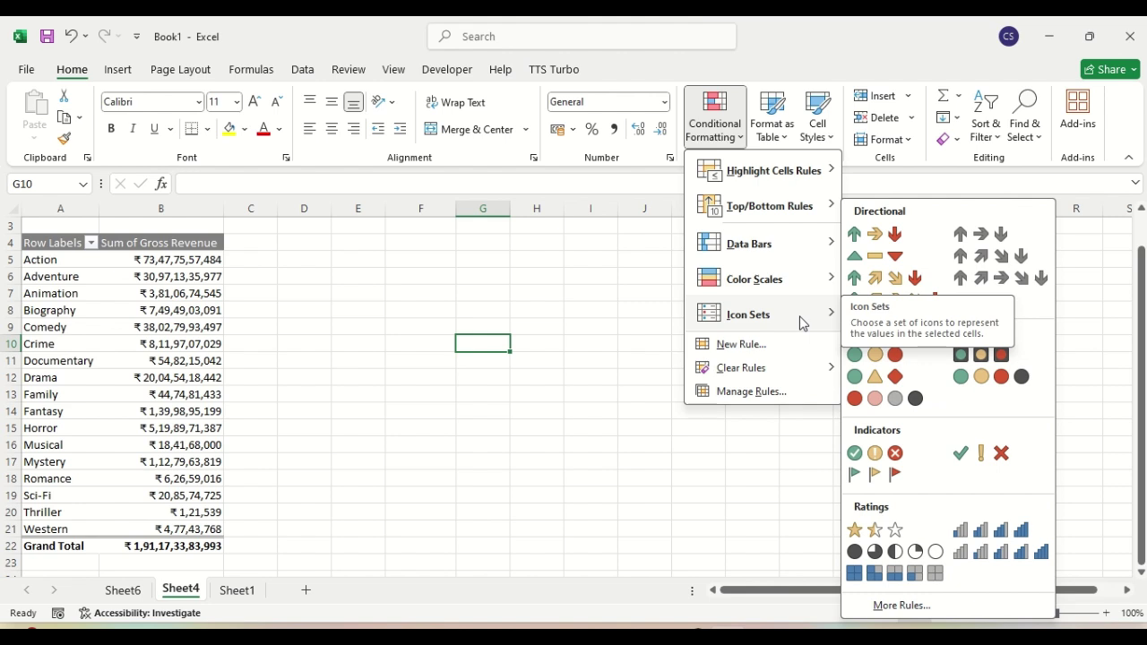
{"action": "left_click", "coordinate": [590, 408]}
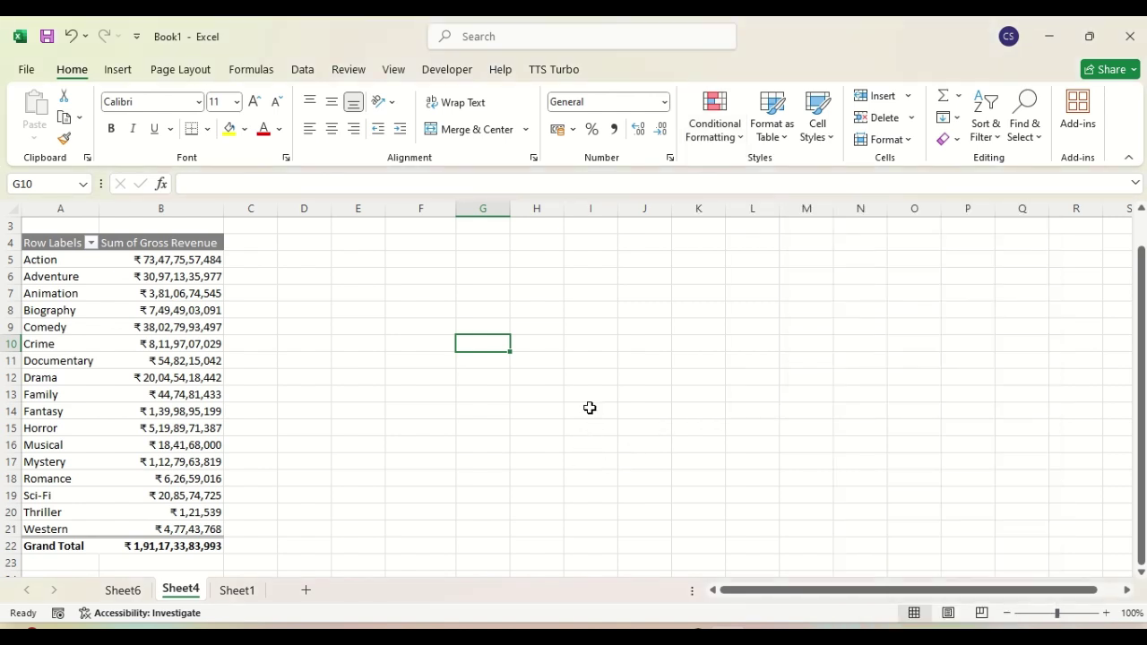